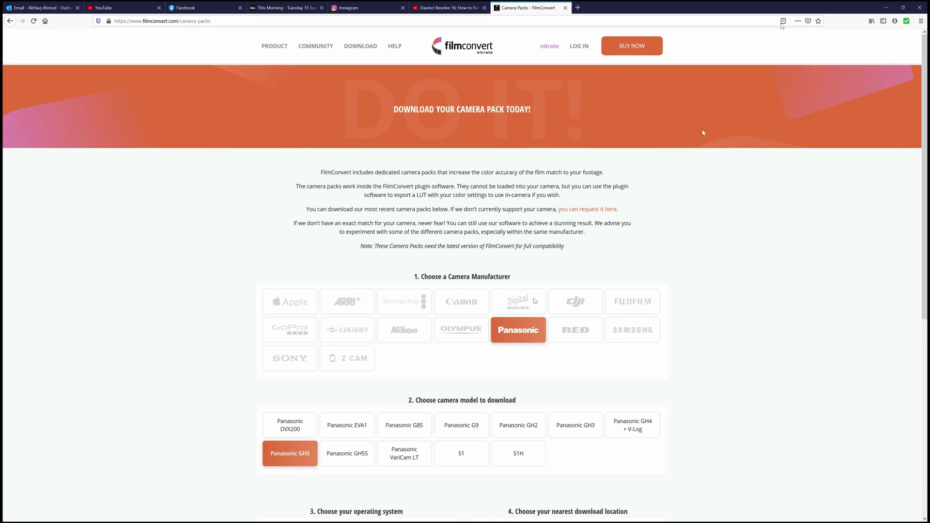
- Minimise Firefox on the FilmConvert Panasonic GH5 camera-packs page to reveal the desktop
left_click(883, 6)
mouse_move(304, 517)
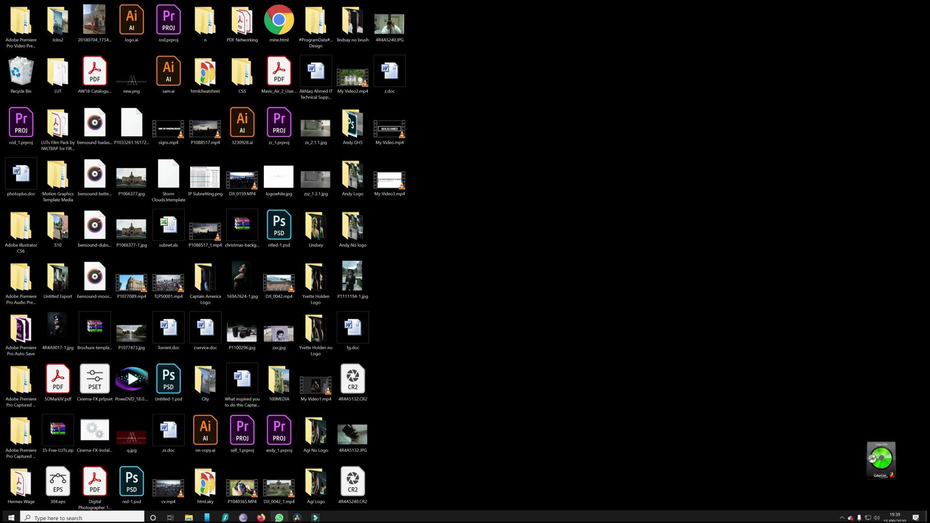
left_click(304, 517)
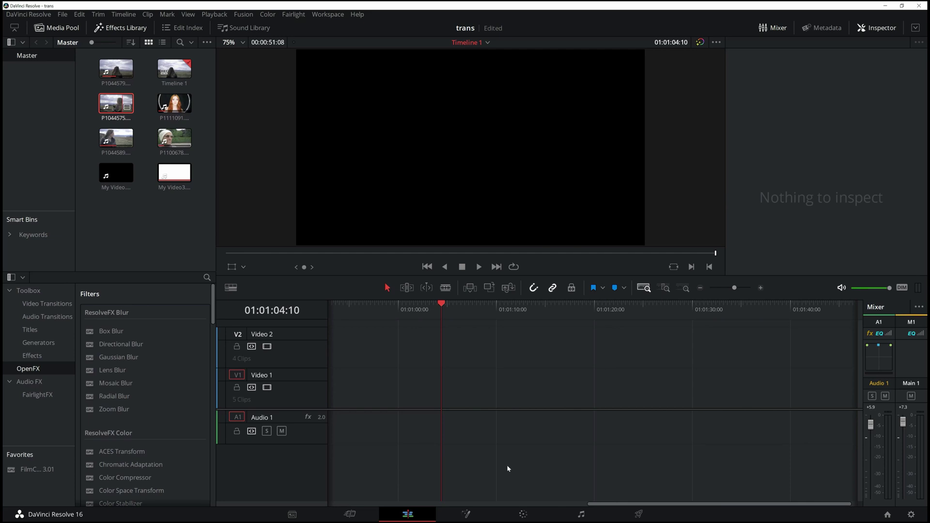
left_click(887, 6)
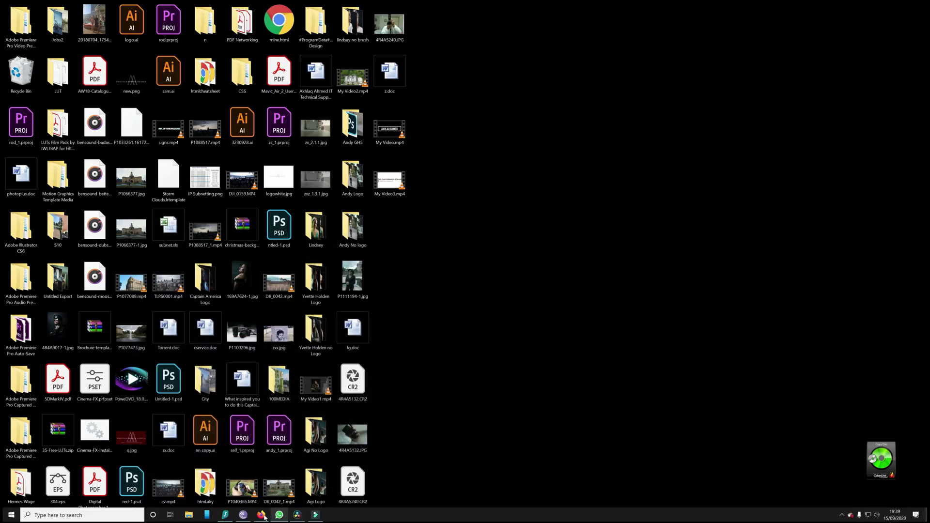
mouse_move(261, 517)
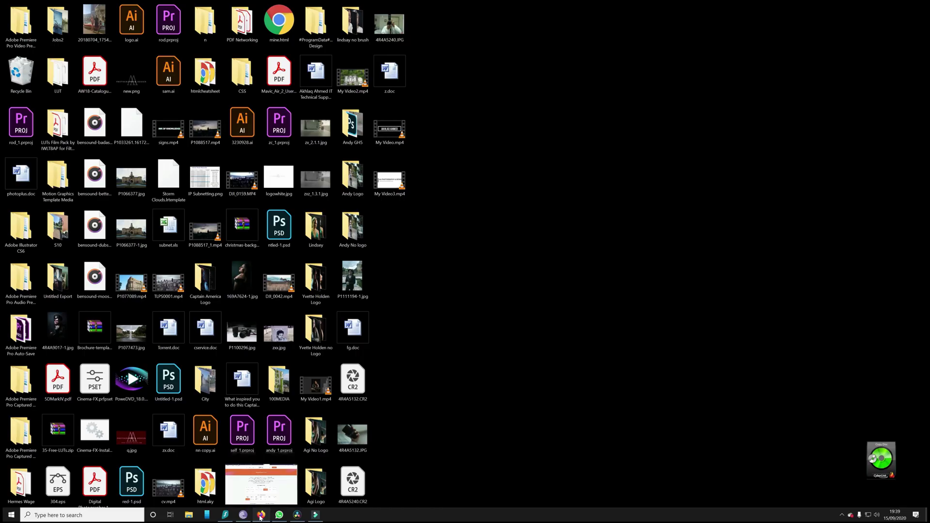
- Bring the FilmConvert camera-packs page back on screen and scroll through it
left_click(261, 487)
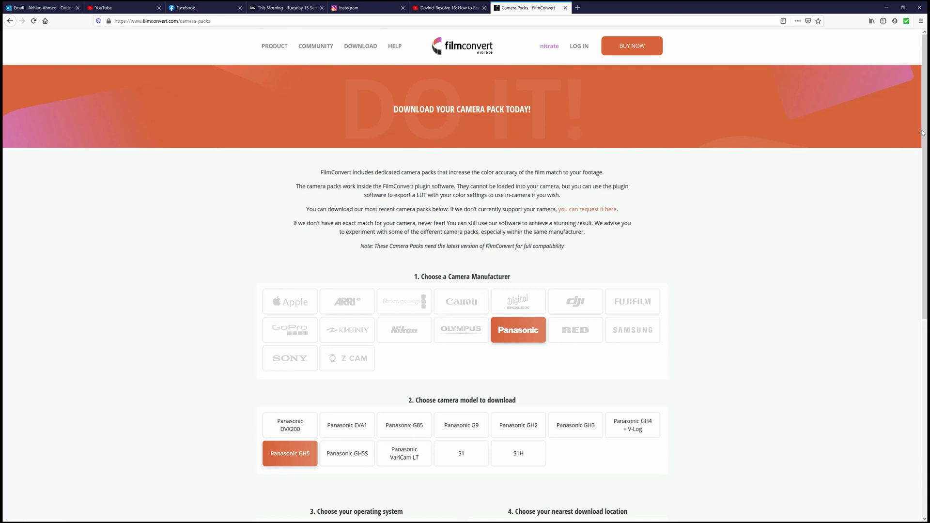
left_click_drag(924, 134, 417, 207)
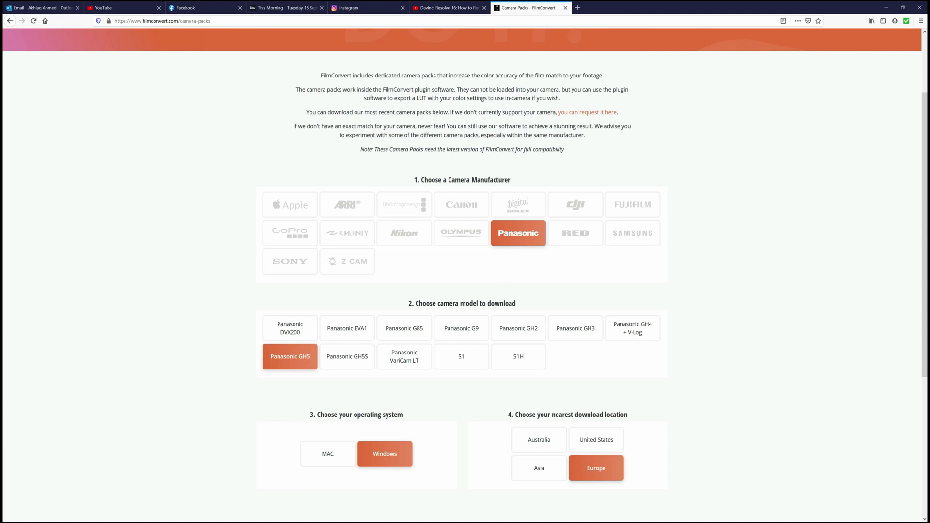
scroll(596, 155, "up", 3)
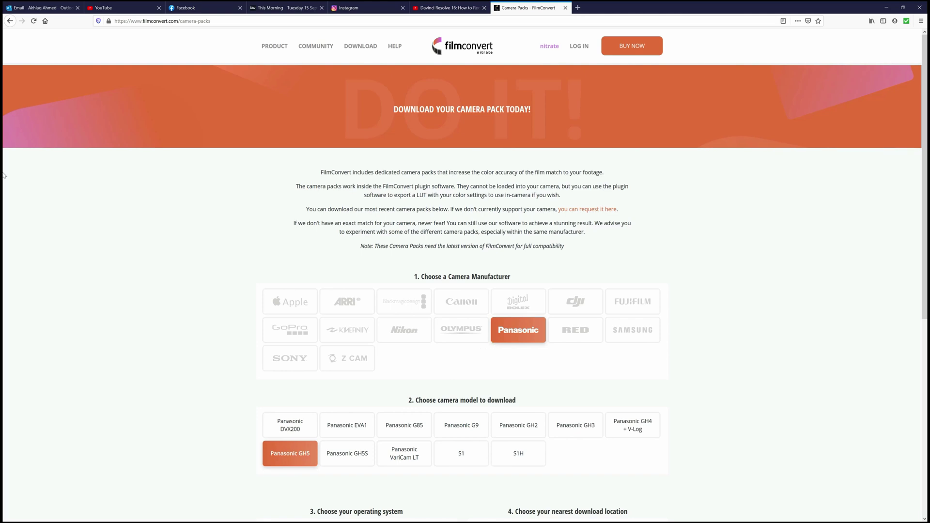
scroll(924, 177, "down", 1)
scroll(924, 177, "up", 1)
- Try RED, then set the manufacturer back to Panasonic and choose the GH5 model
left_click(556, 335)
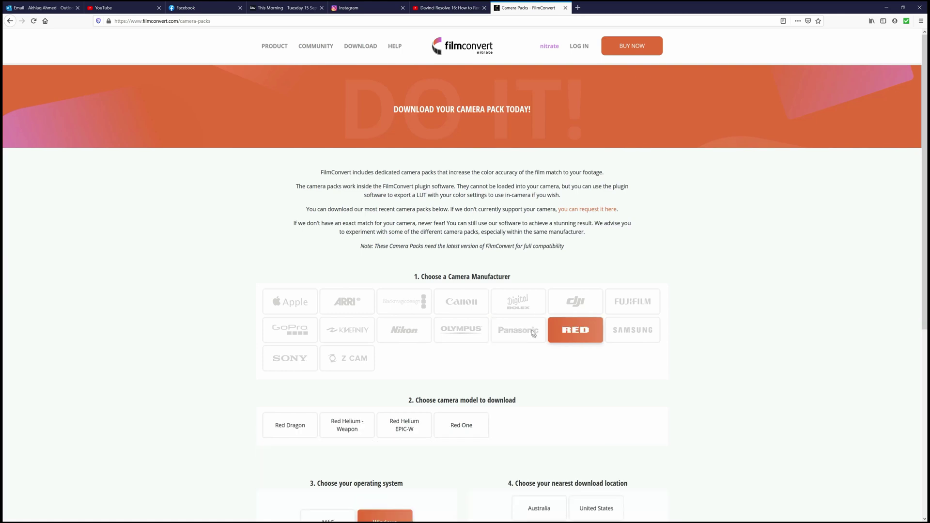
left_click(533, 334)
scroll(927, 231, "down", 3)
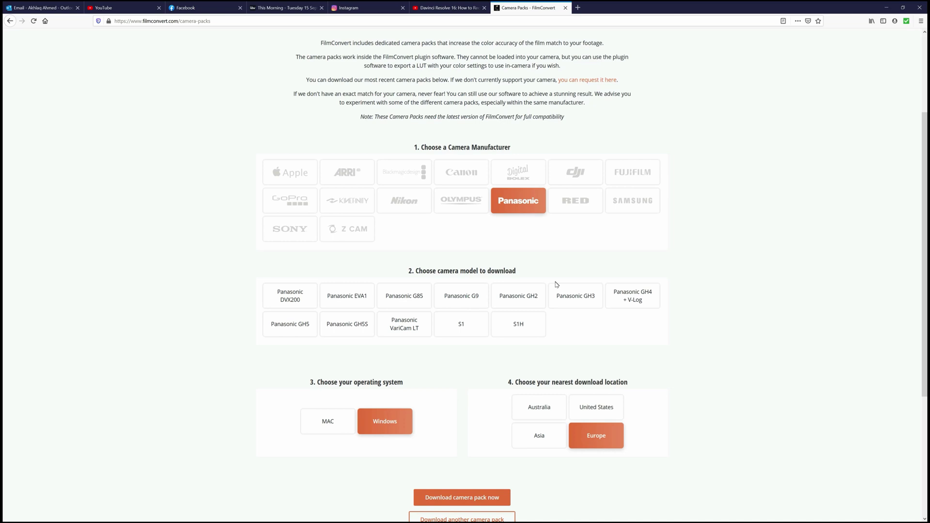
left_click(286, 331)
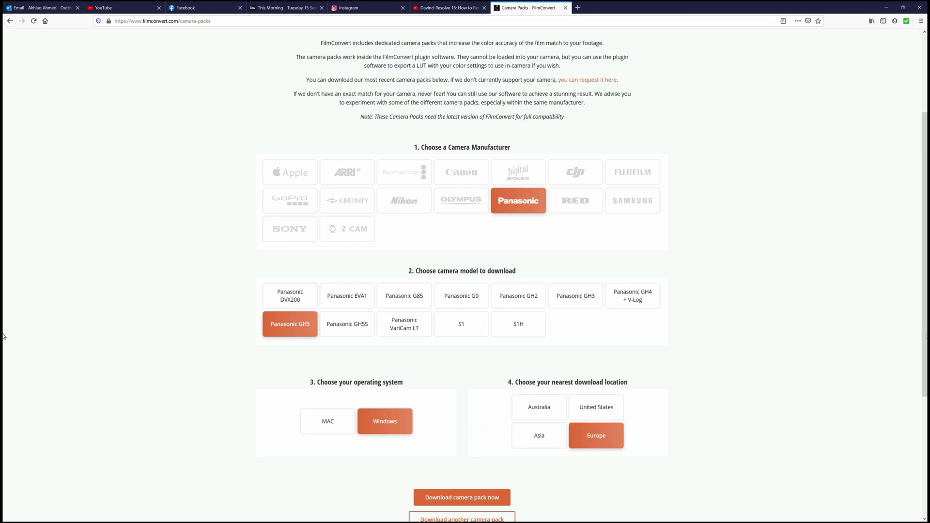
scroll(437, 417, "down", 2)
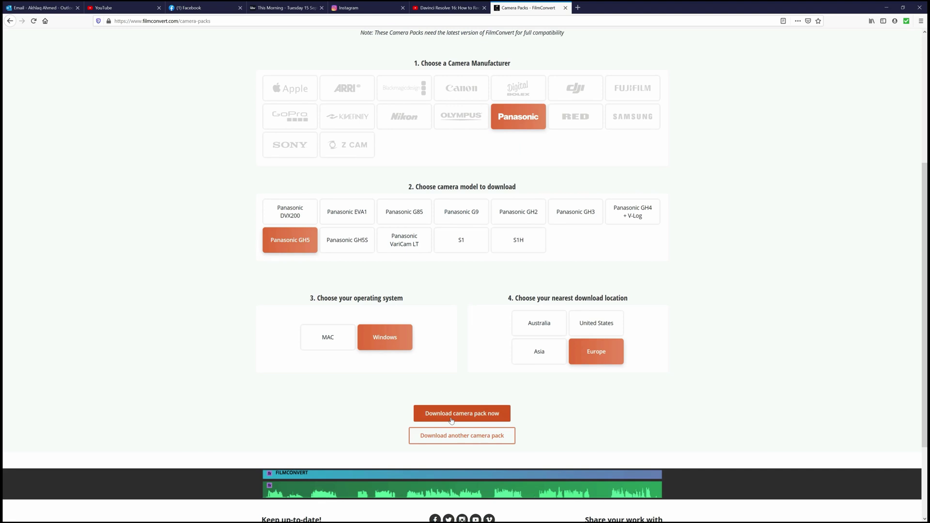
scroll(472, 237, "up", 3)
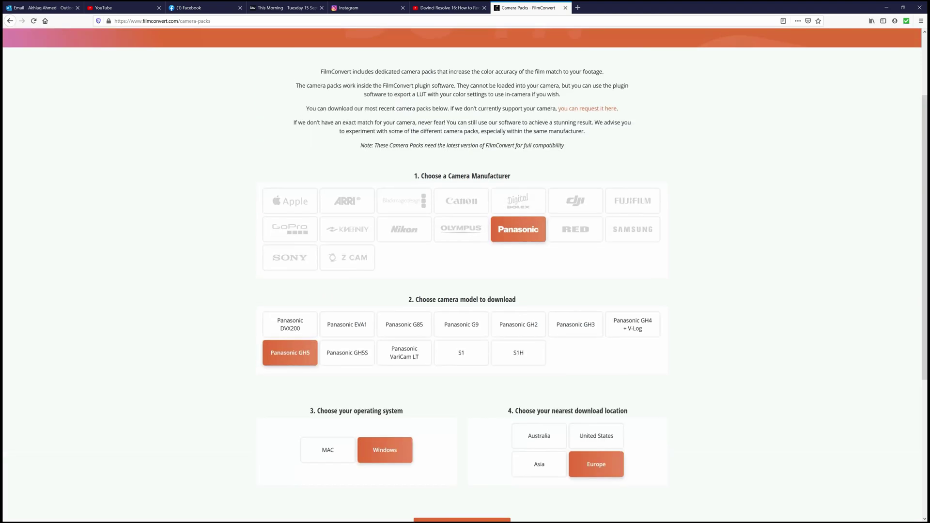
- Preview the Canon 5D MkII camera pack
left_click(468, 209)
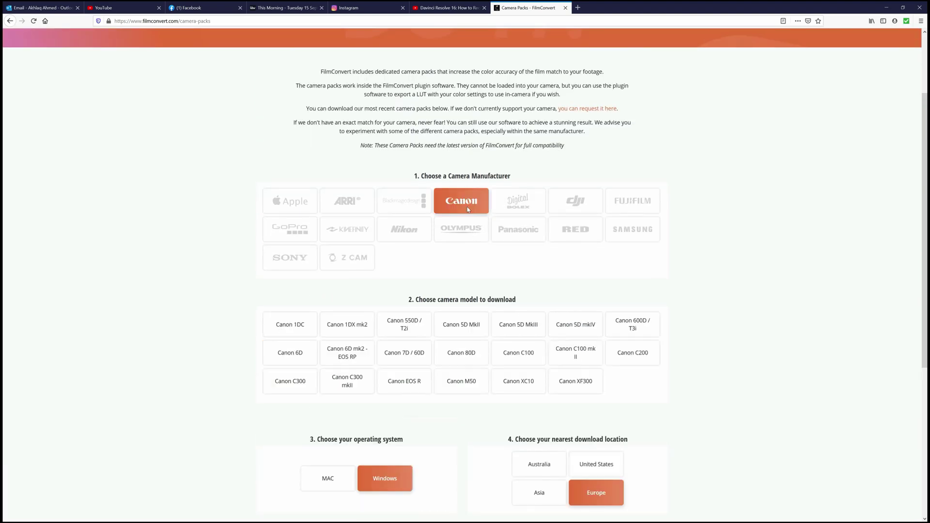
left_click(478, 333)
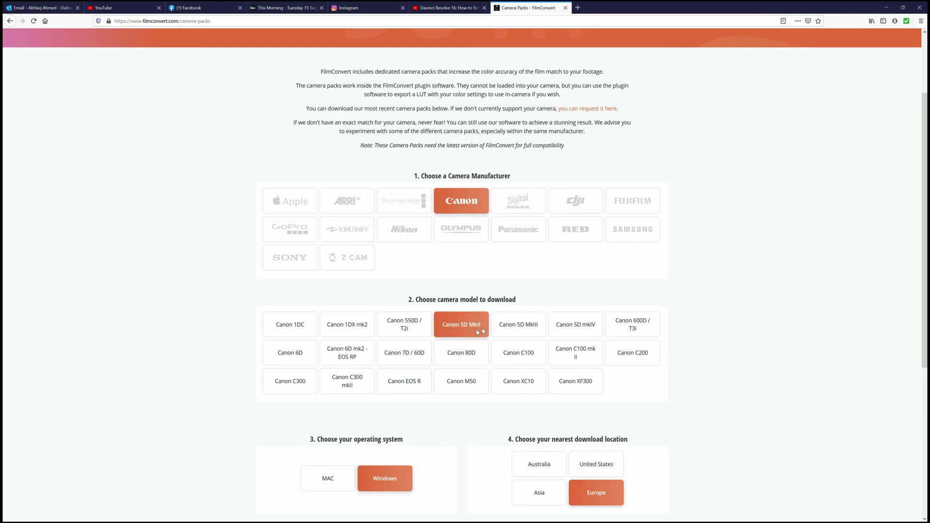
scroll(496, 401, "down", 3)
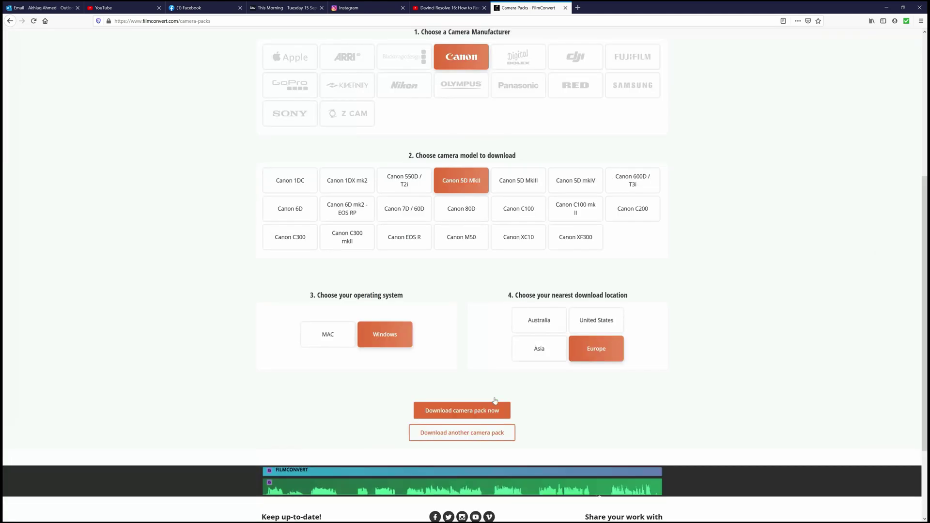
scroll(513, 246, "up", 3)
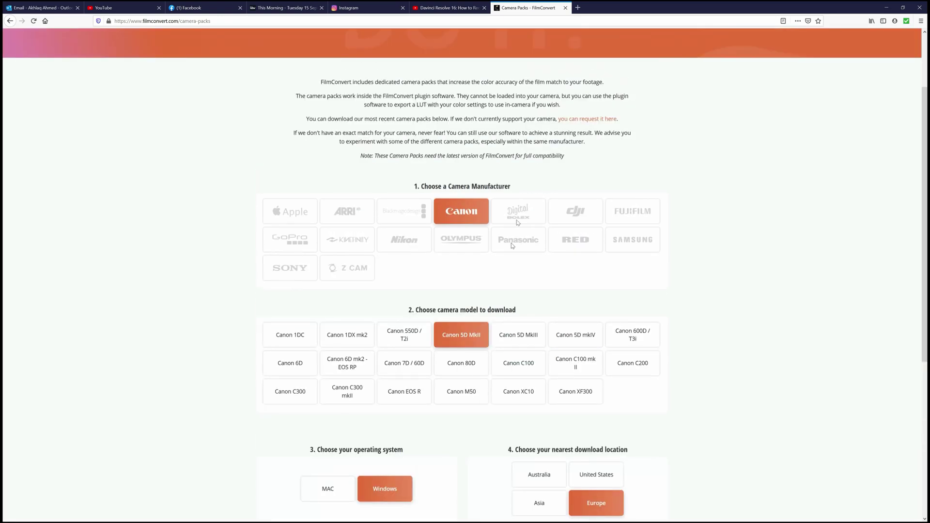
- Return to Panasonic and go to the free-trial download page from the Download menu
left_click(513, 246)
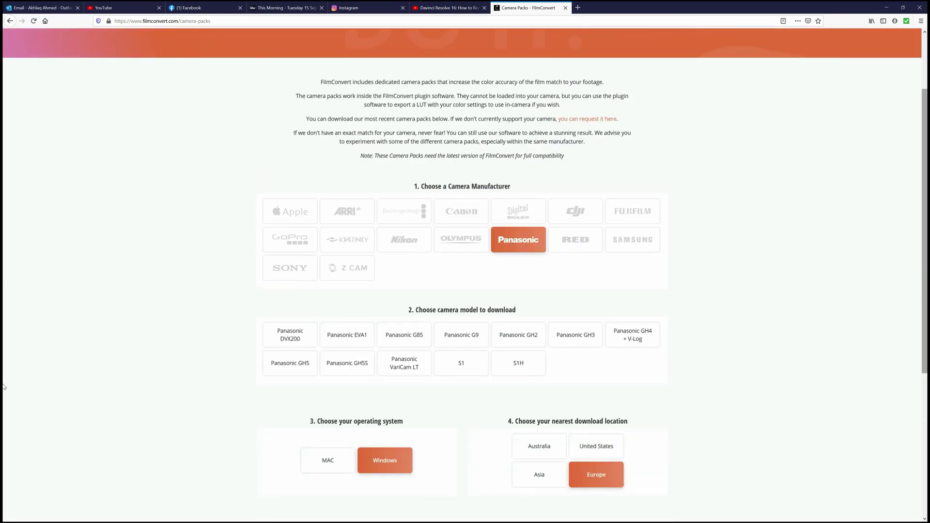
scroll(4, 386, "down", 4)
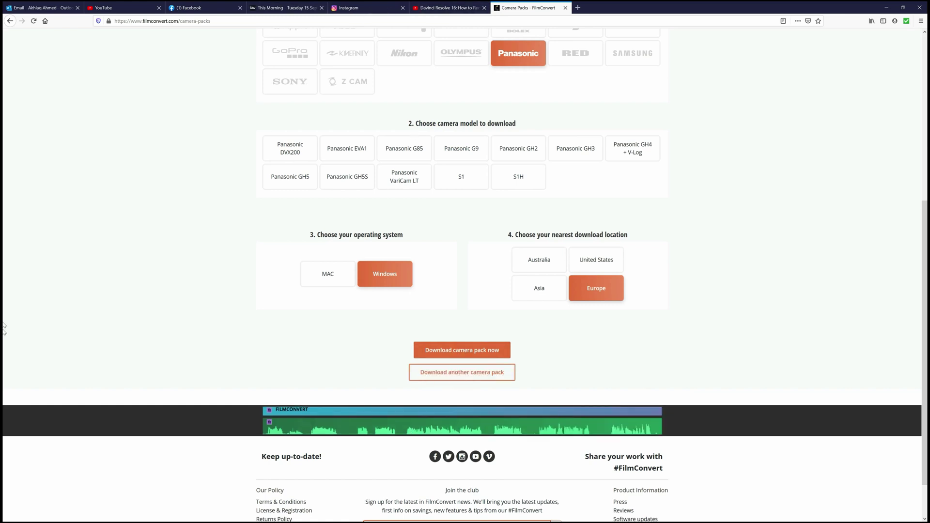
scroll(533, 411, "up", 6)
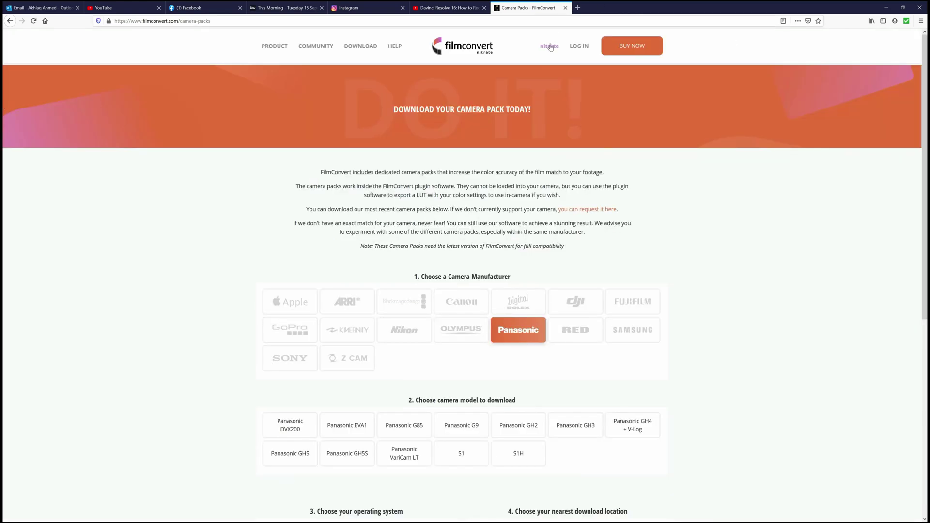
left_click(355, 51)
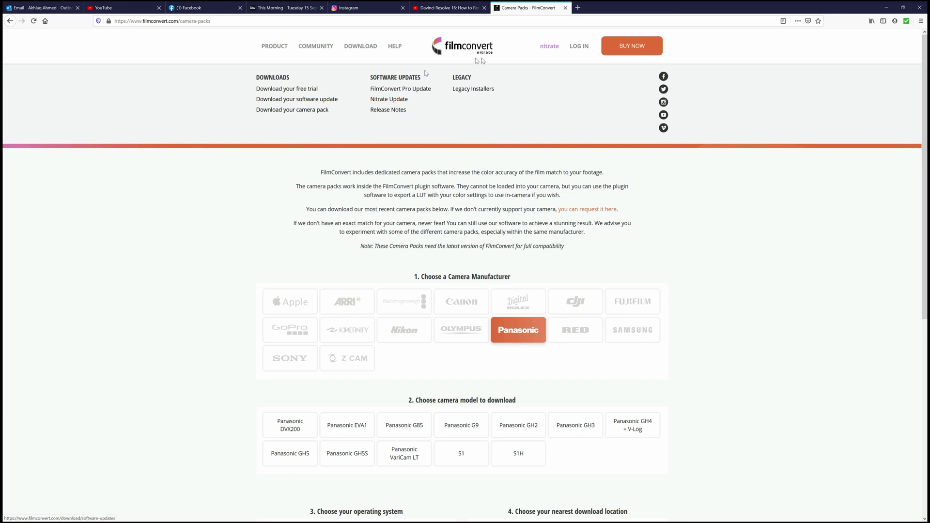
left_click(305, 92)
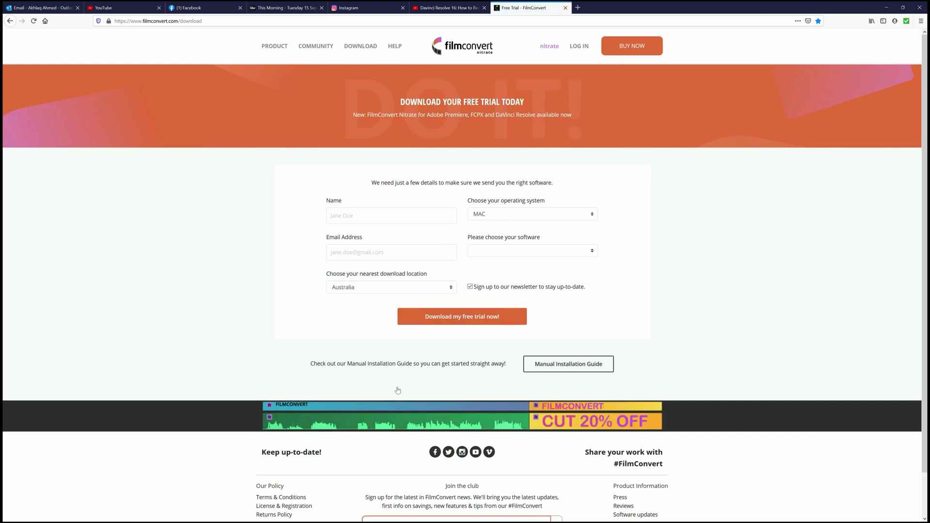
- Switch back to DaVinci Resolve, drop P1044575 onto Video 1, then undo that drop
left_click(881, 8)
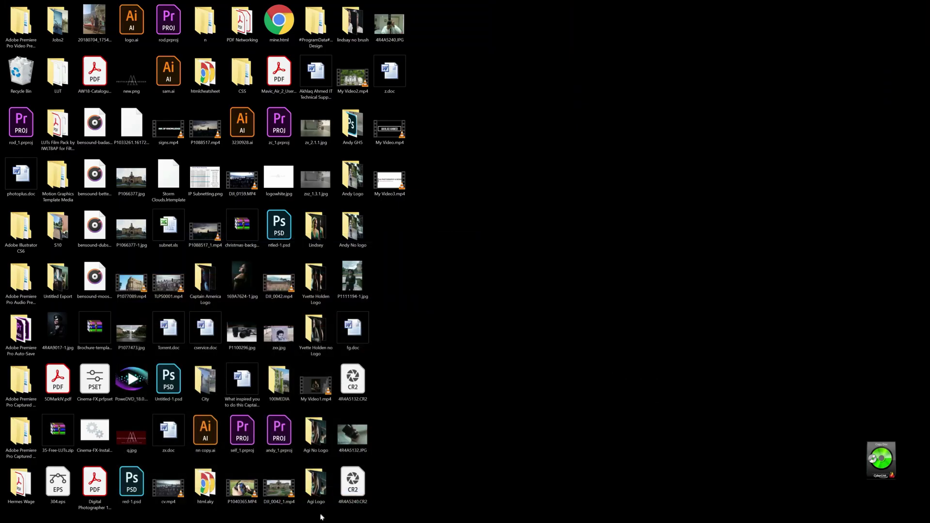
left_click(299, 518)
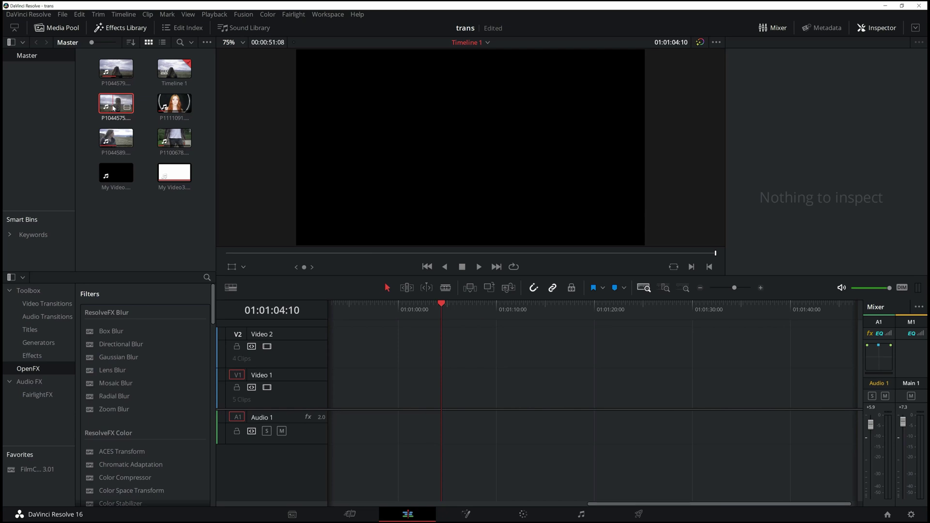
left_click_drag(114, 108, 494, 380)
scroll(495, 379, "left", 10)
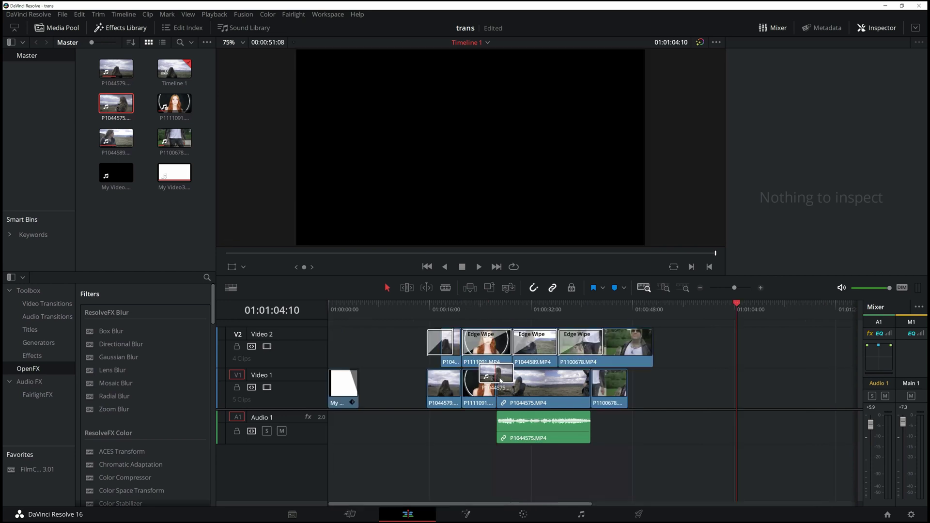
left_click(501, 381)
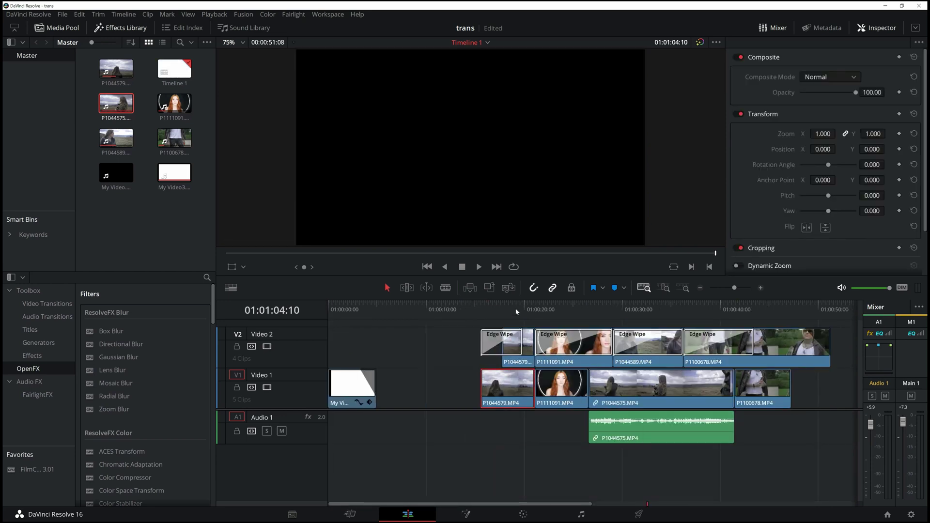
key("ctrl+z")
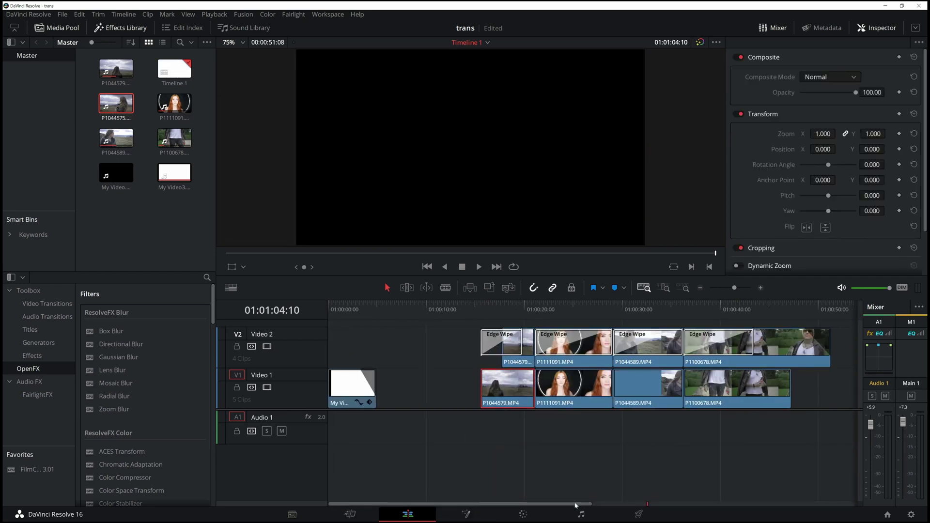
- Place P1044575 on V1 after the other clips, fit the timeline, and scrub through it
left_click_drag(576, 506, 722, 492)
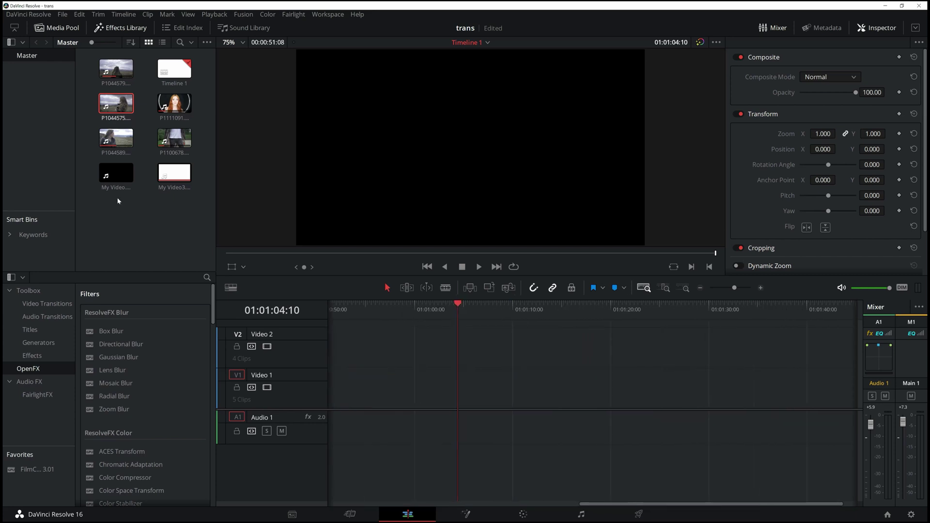
left_click_drag(116, 104, 540, 387)
key("shift+z")
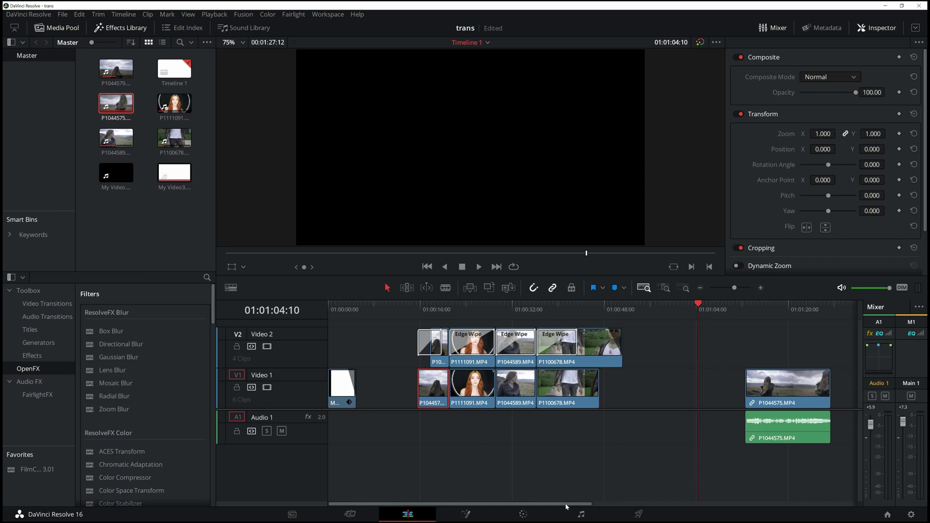
left_click_drag(567, 502, 717, 488)
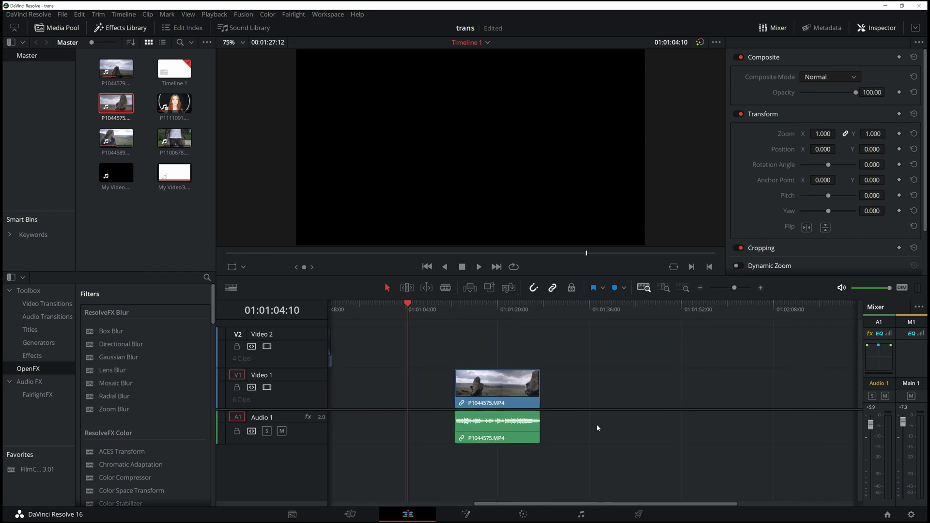
left_click(472, 308)
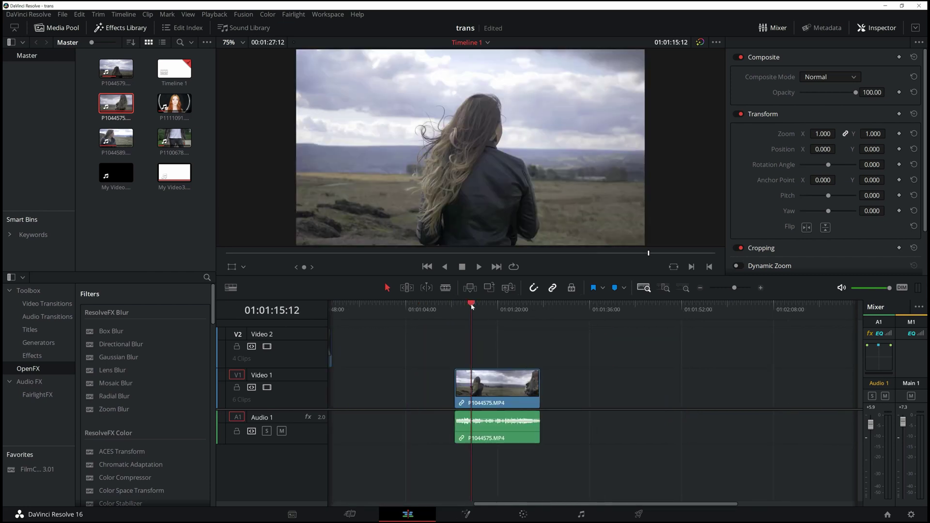
mouse_move(472, 306)
left_mouse_down()
mouse_move(500, 305)
mouse_move(487, 306)
left_mouse_up()
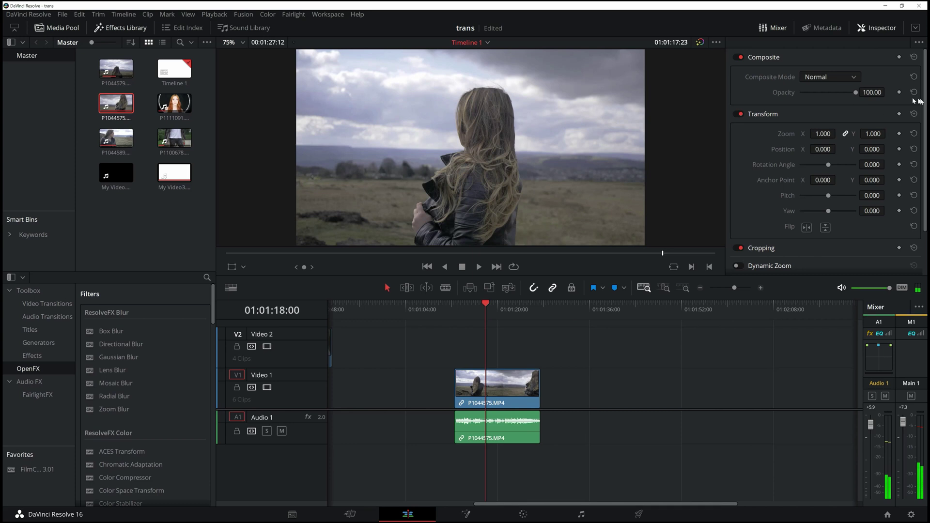
left_click(523, 515)
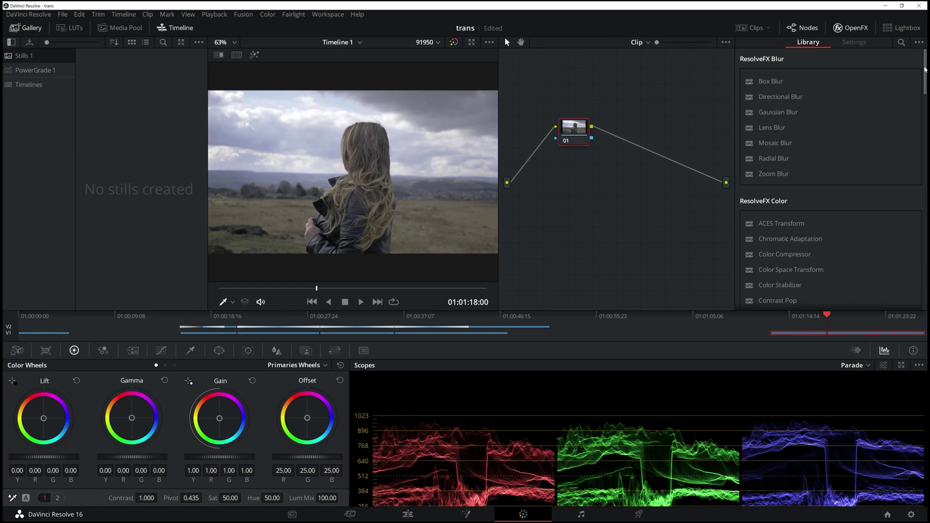
left_click_drag(924, 69, 925, 307)
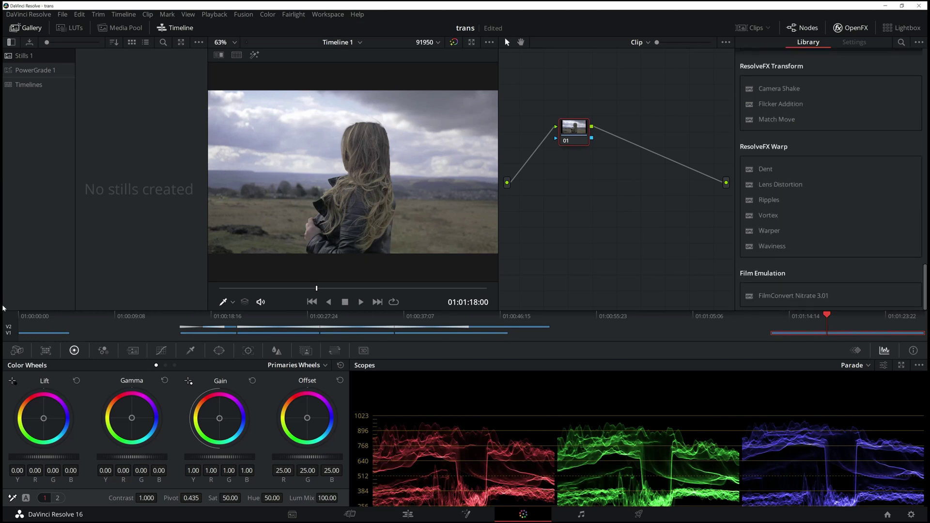
left_click(803, 29)
left_click(803, 29)
- Apply FilmConvert Nitrate 3.01 to node 01 and toggle bypass to compare before/after
left_click_drag(807, 301, 577, 128)
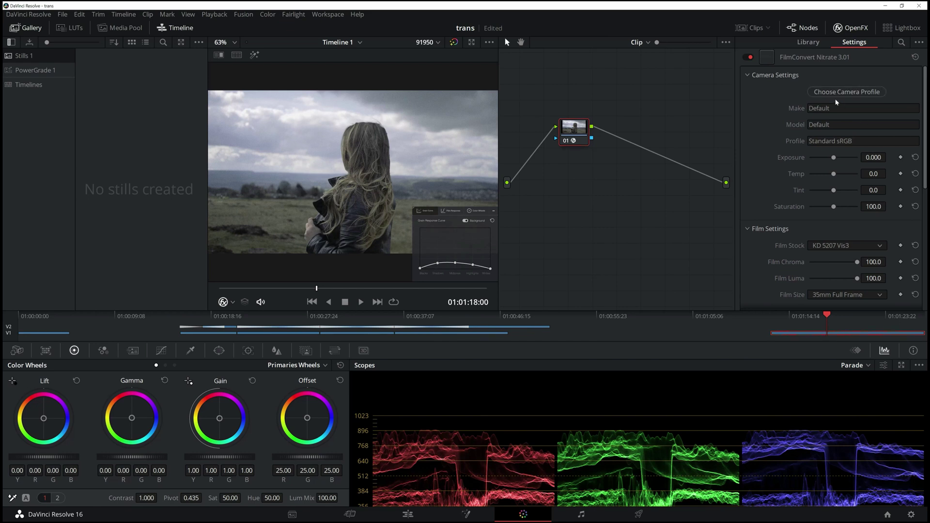
left_click(835, 95)
left_click(454, 42)
left_click(454, 42)
left_click(454, 43)
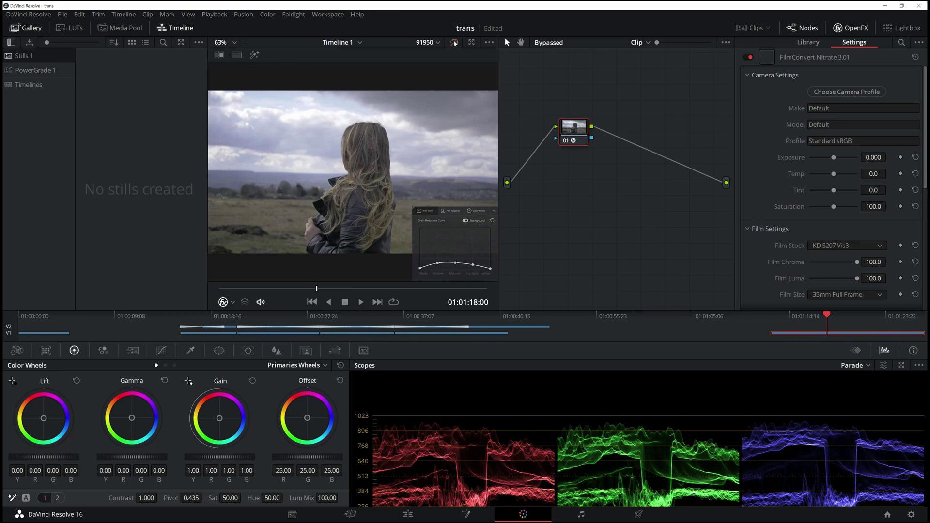
left_click(454, 43)
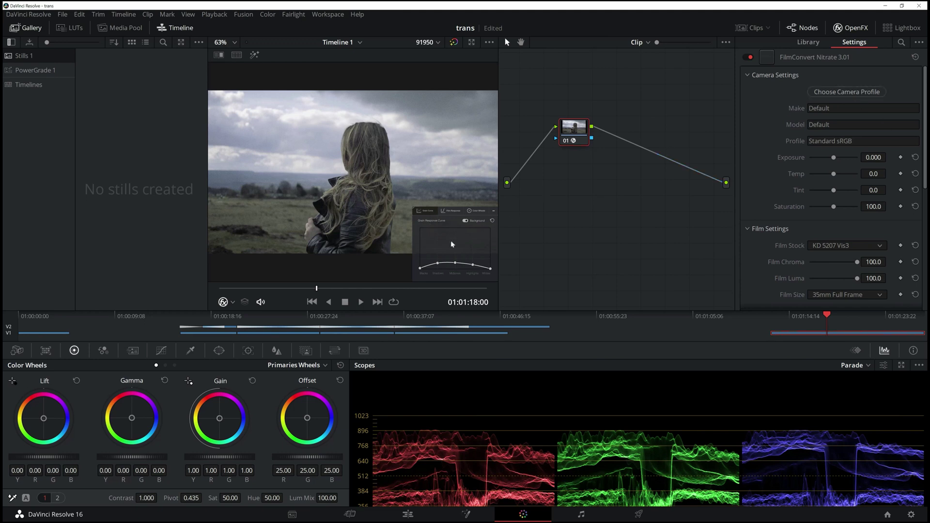
- Apply the Panasonic GH5 Vivid camera profile in FilmConvert
left_click(823, 92)
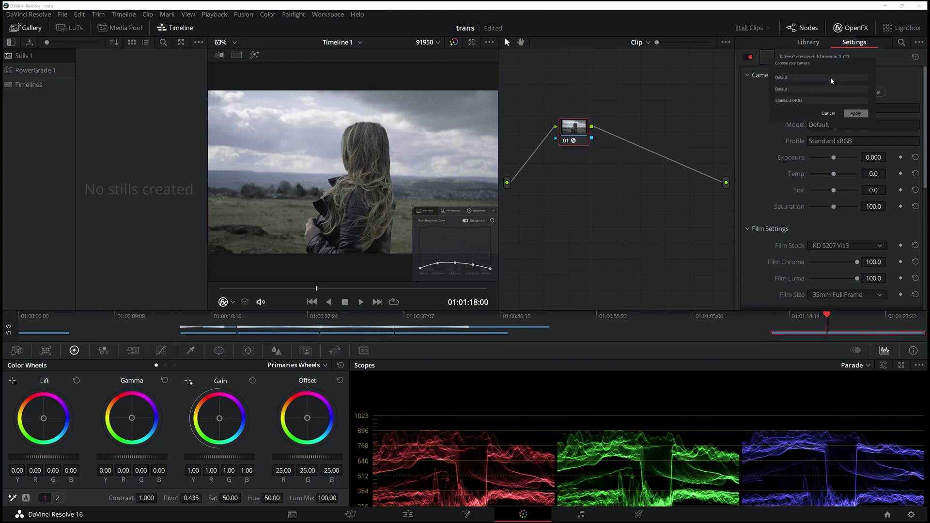
left_click(832, 80)
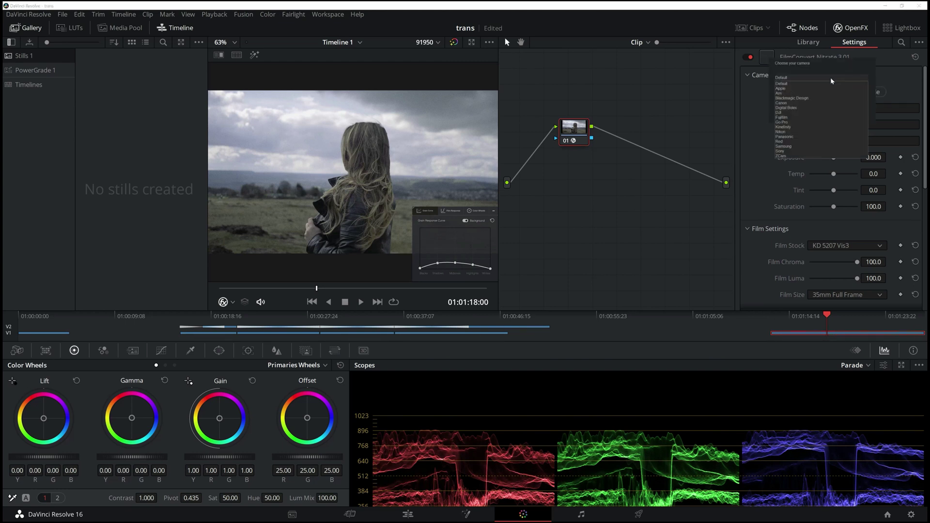
left_click(785, 136)
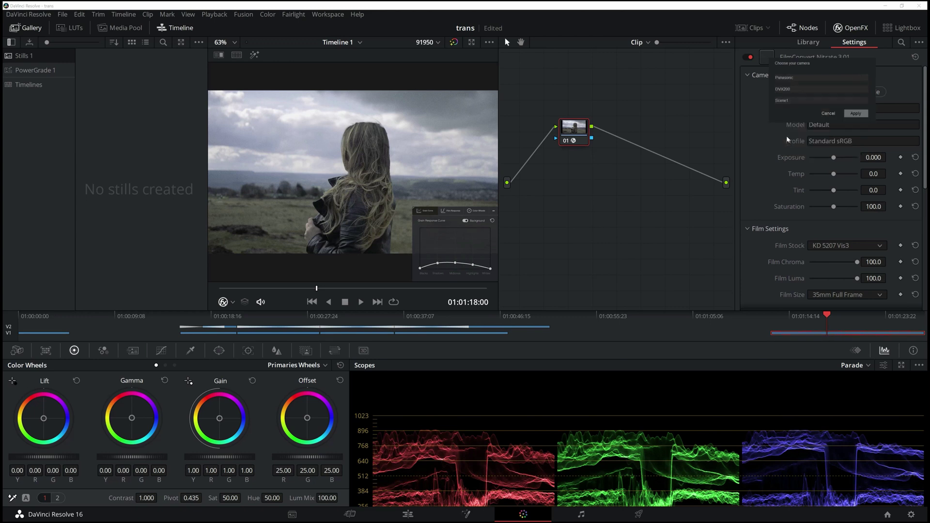
left_click(793, 88)
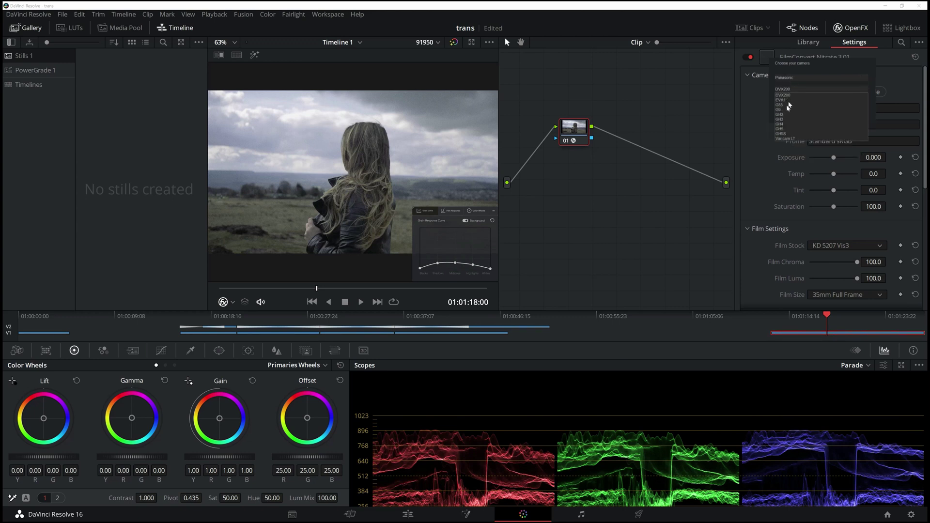
left_click(782, 130)
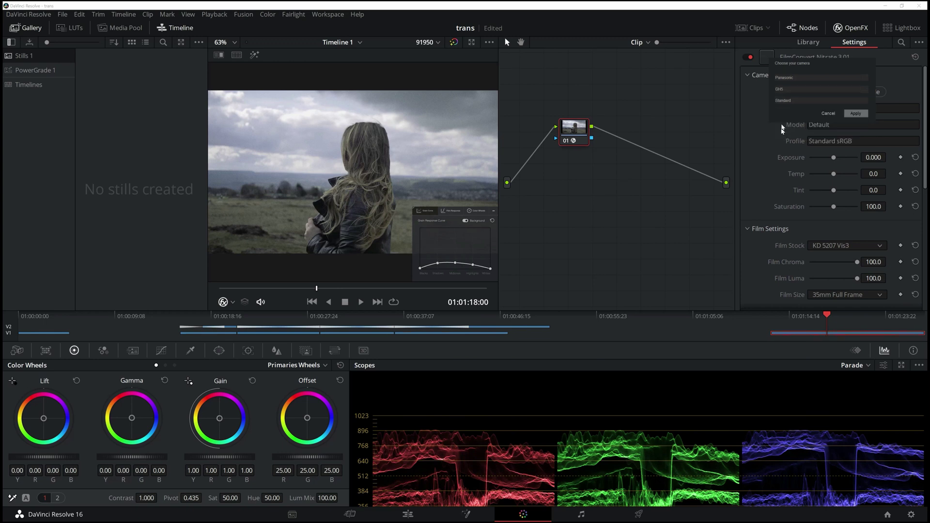
left_click(804, 101)
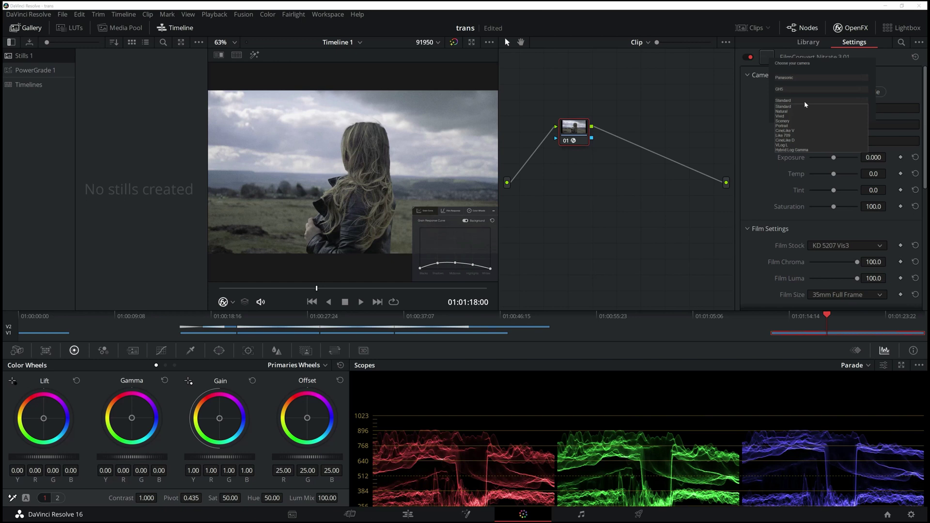
left_click(781, 116)
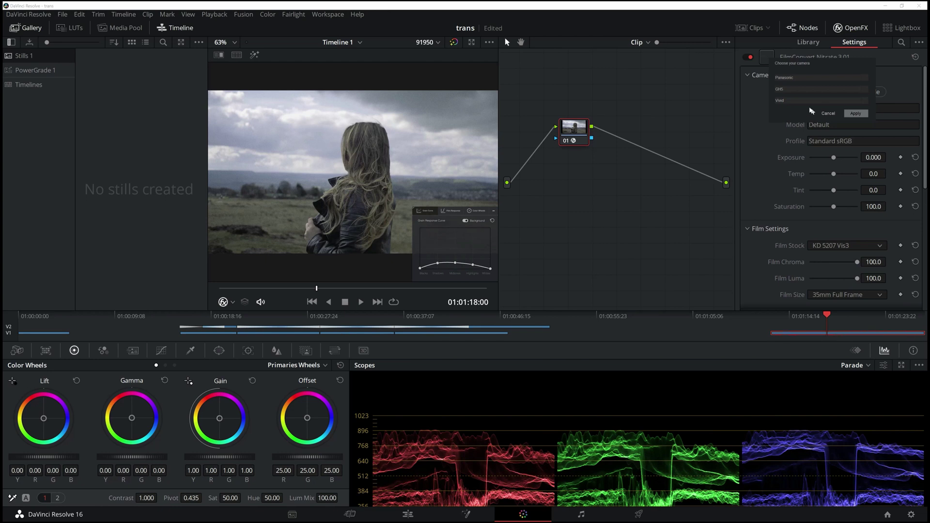
left_click(855, 115)
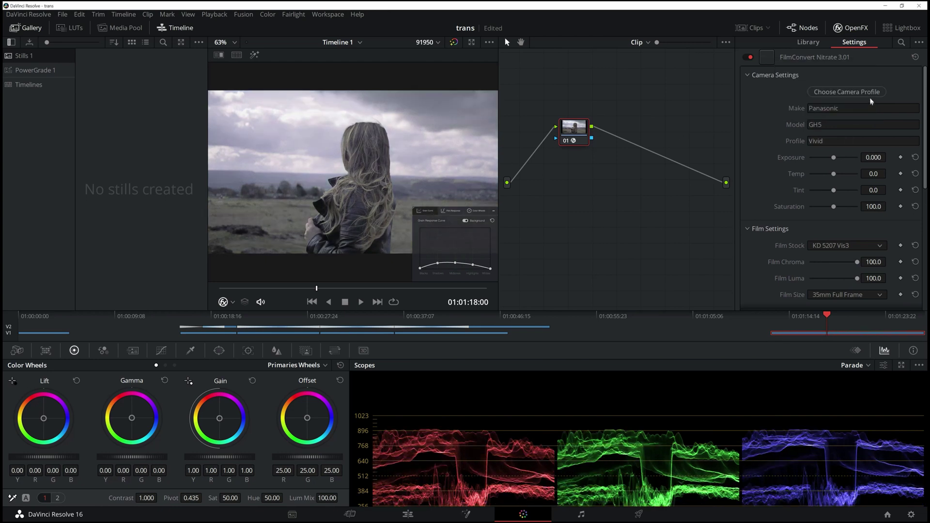
- Switch the GH5 picture profile to Portrait and apply it
left_click(865, 93)
left_click(845, 106)
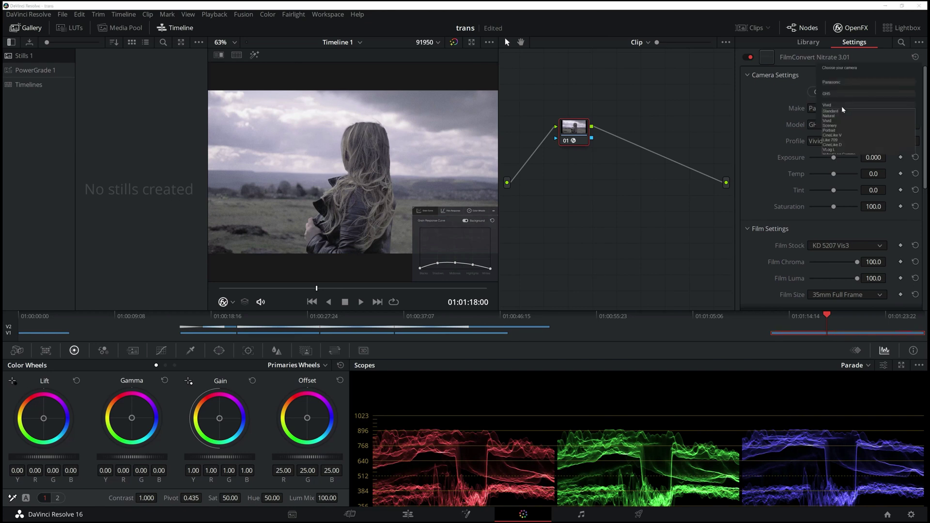
left_click(831, 130)
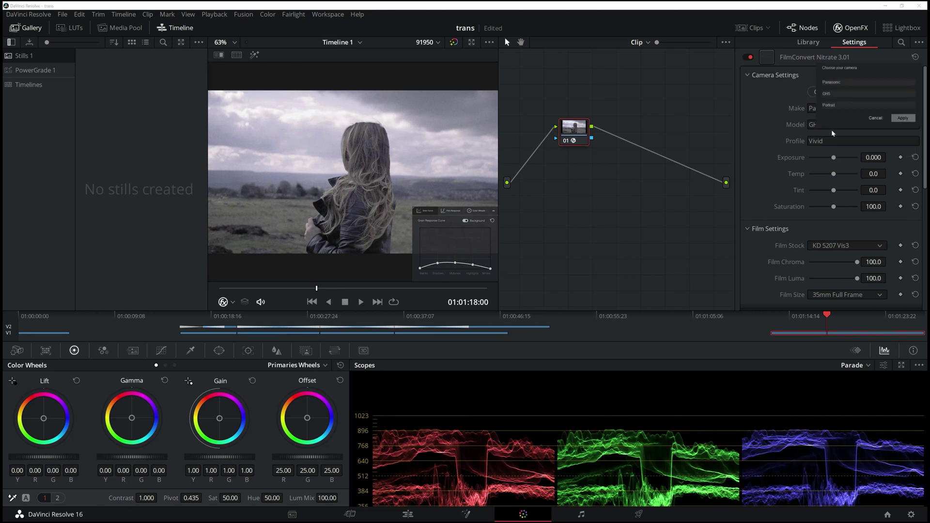
left_click(902, 121)
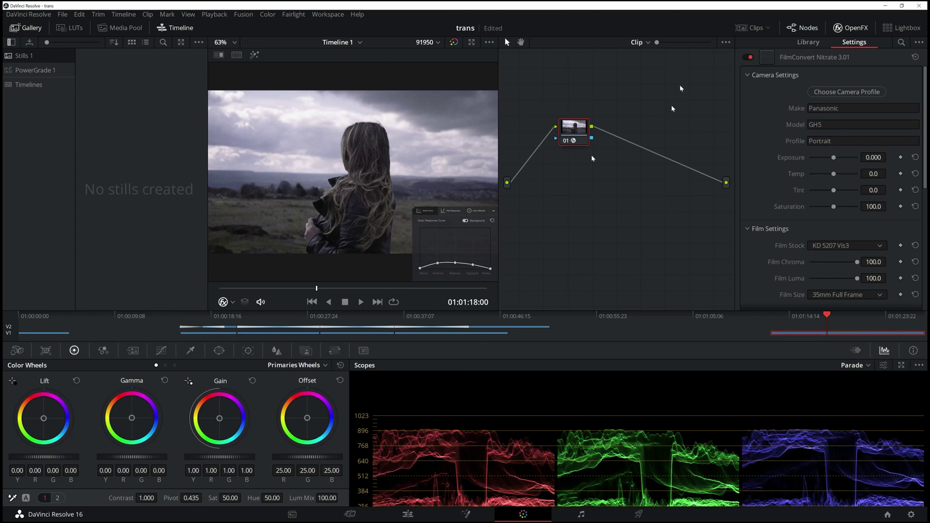
left_click(454, 45)
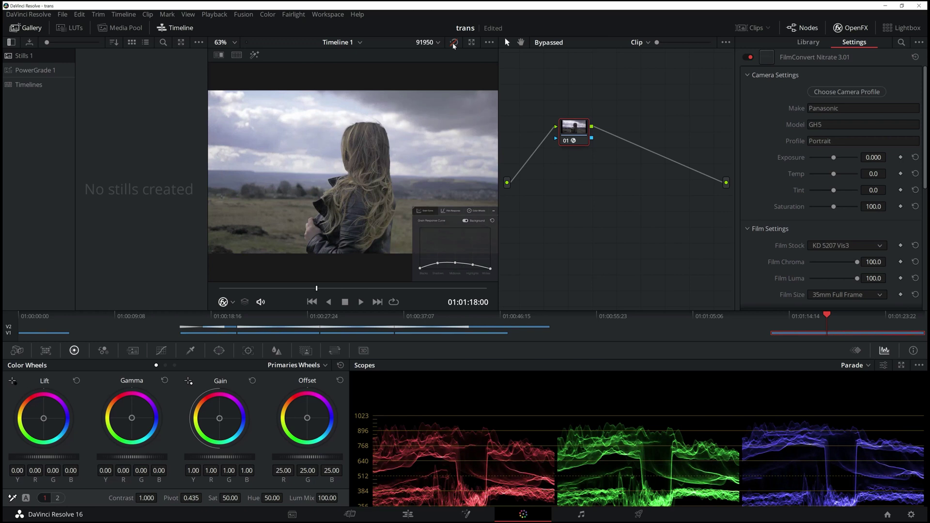
left_click(454, 43)
left_click(454, 43)
left_click(455, 43)
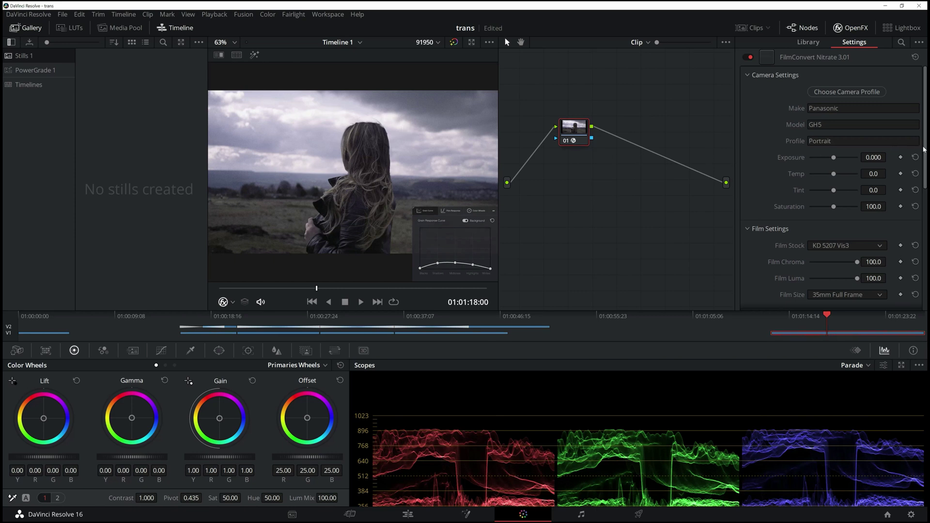
- Set FilmConvert exposure to 0.080, temperature to 2.0 and tint to -14.3
left_click_drag(924, 151, 923, 170)
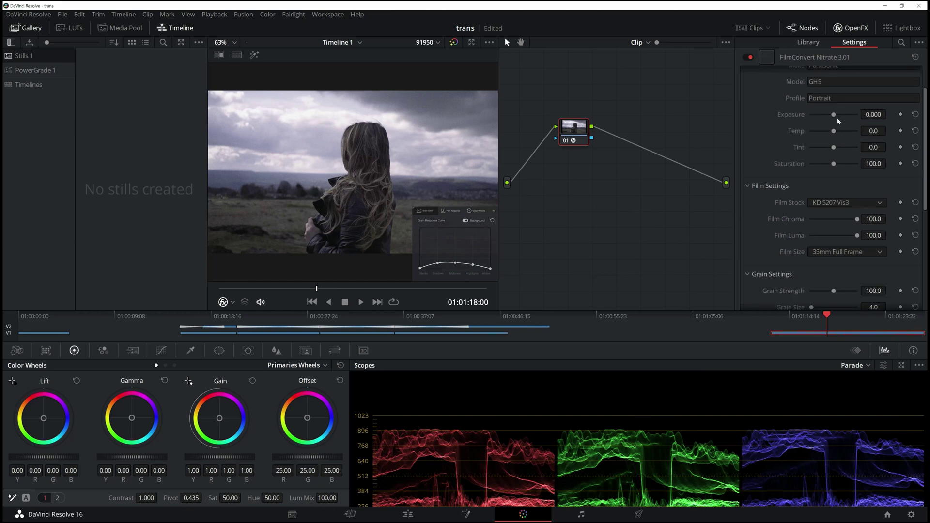
left_click_drag(834, 115, 836, 116)
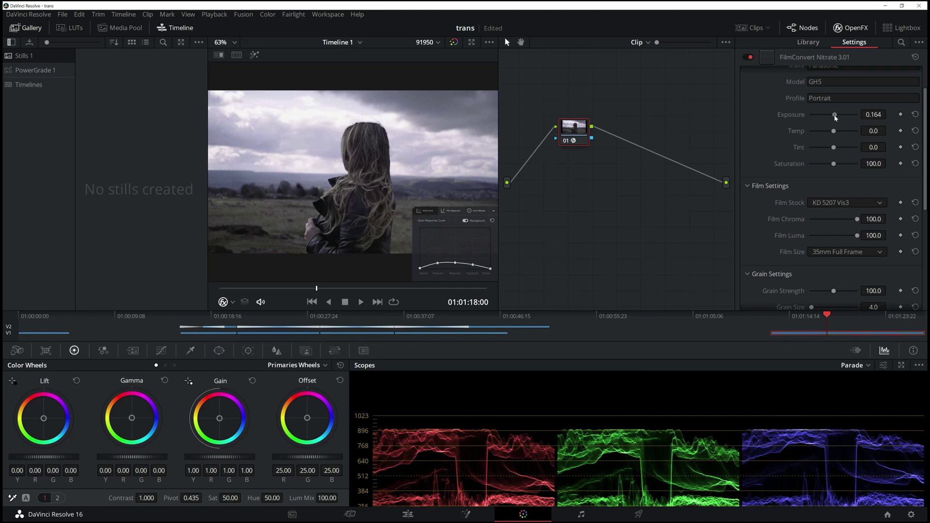
left_click_drag(835, 117, 835, 117)
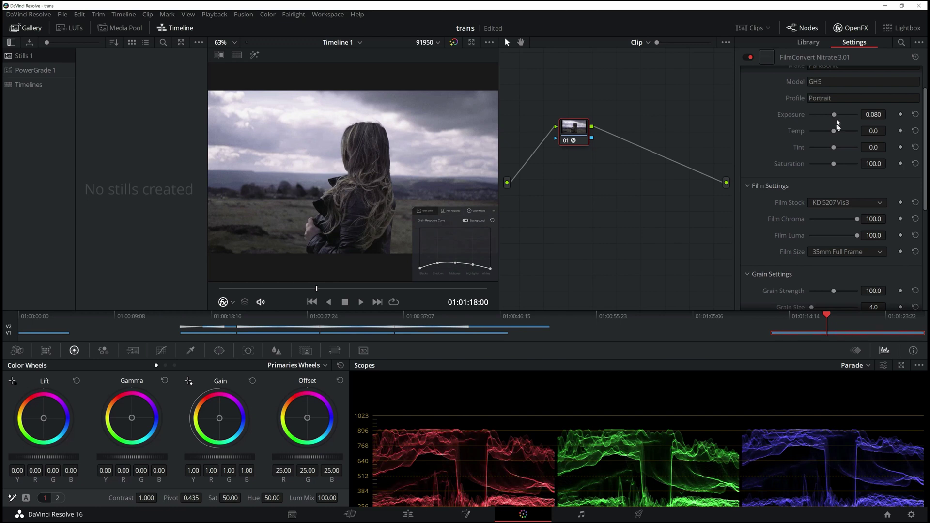
left_click_drag(829, 132, 835, 134)
left_click_drag(826, 150, 830, 150)
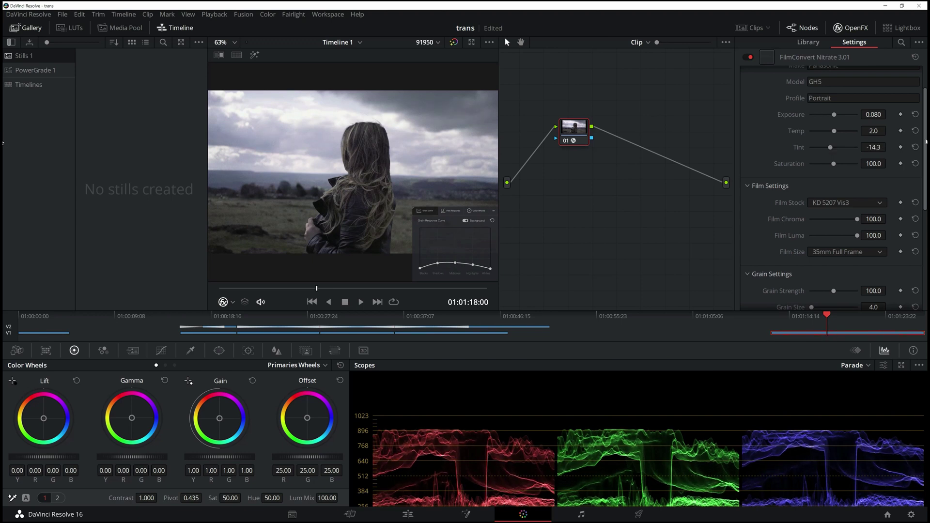
scroll(825, 251, "down", 3)
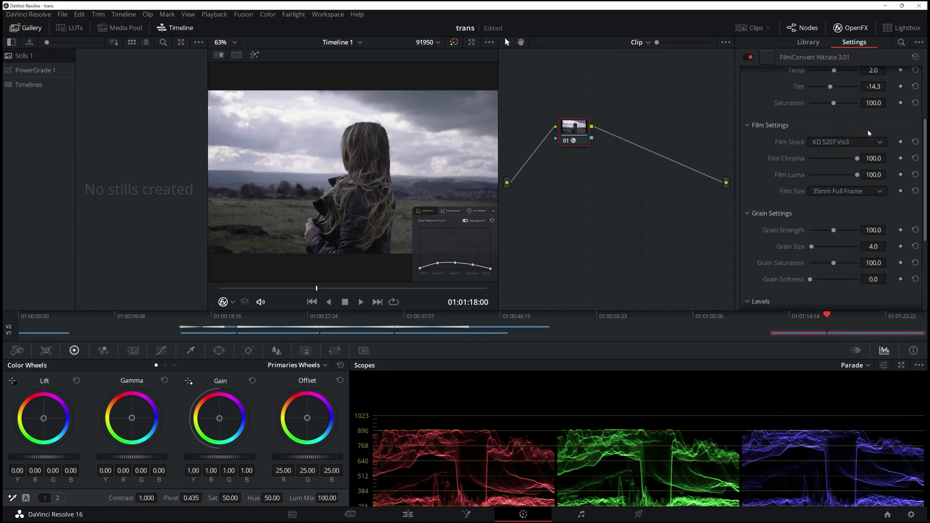
- Change the FilmConvert film stock from KD 5207 Vis3 to KD 5213 Vis3
left_click(876, 145)
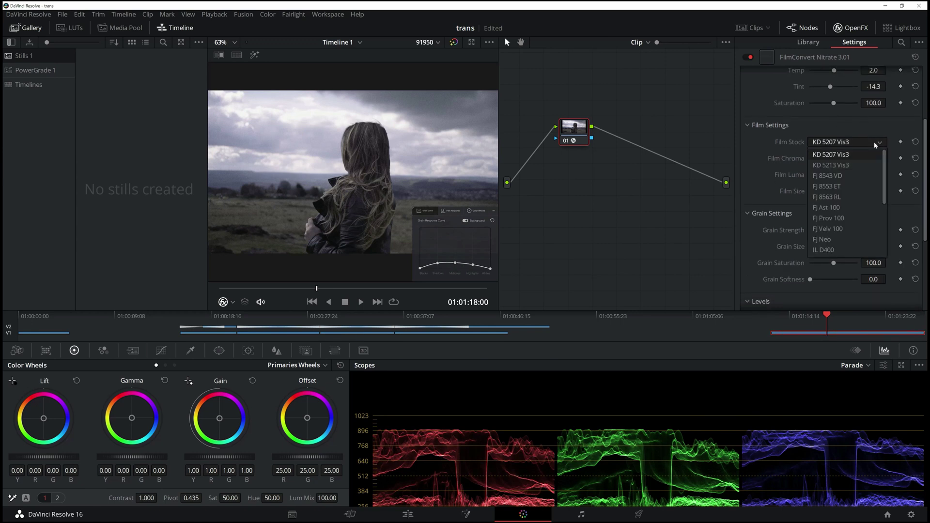
left_click(845, 165)
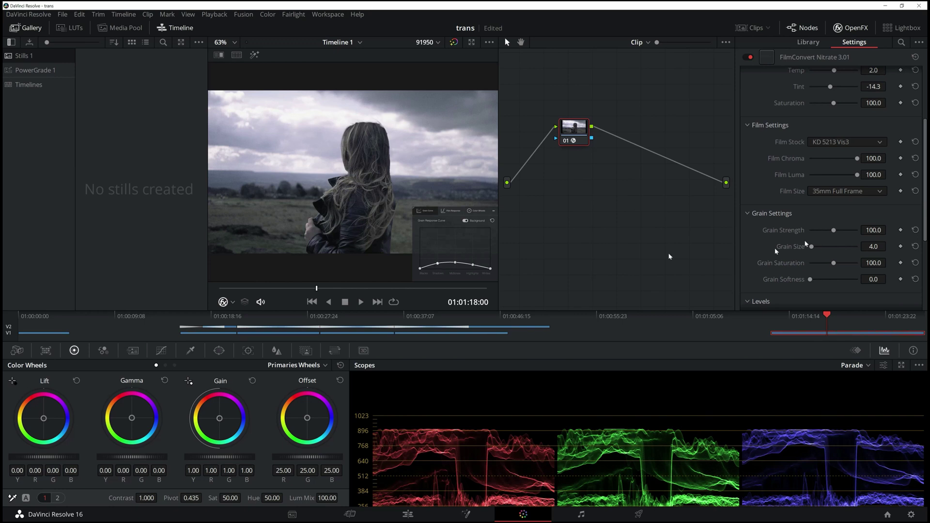
mouse_move(925, 196)
left_mouse_down()
mouse_move(925, 245)
mouse_move(923, 206)
left_mouse_up()
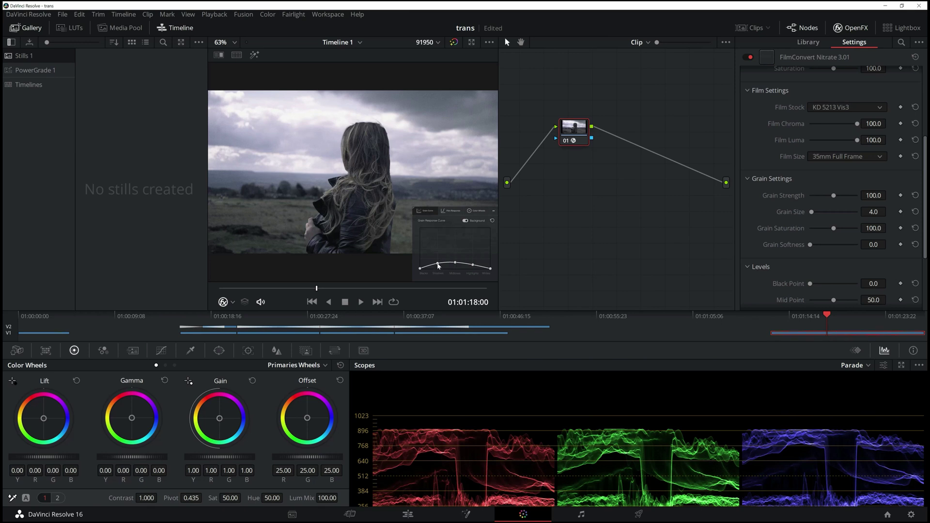
- Pull the grain response shadows point down, then switch to the Film Response curve and test its highlights
left_click_drag(438, 265, 431, 271)
left_click(453, 212)
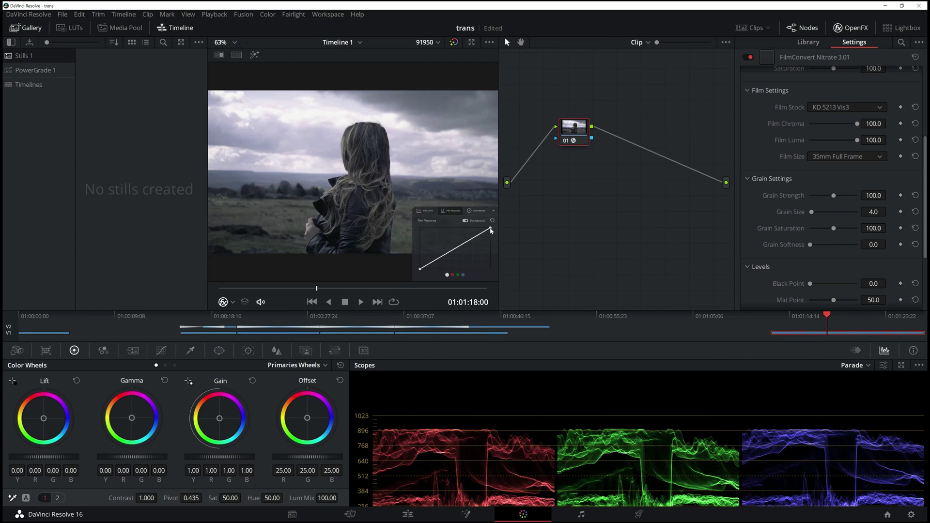
mouse_move(491, 231)
left_mouse_down()
mouse_move(491, 240)
mouse_move(491, 231)
left_mouse_up()
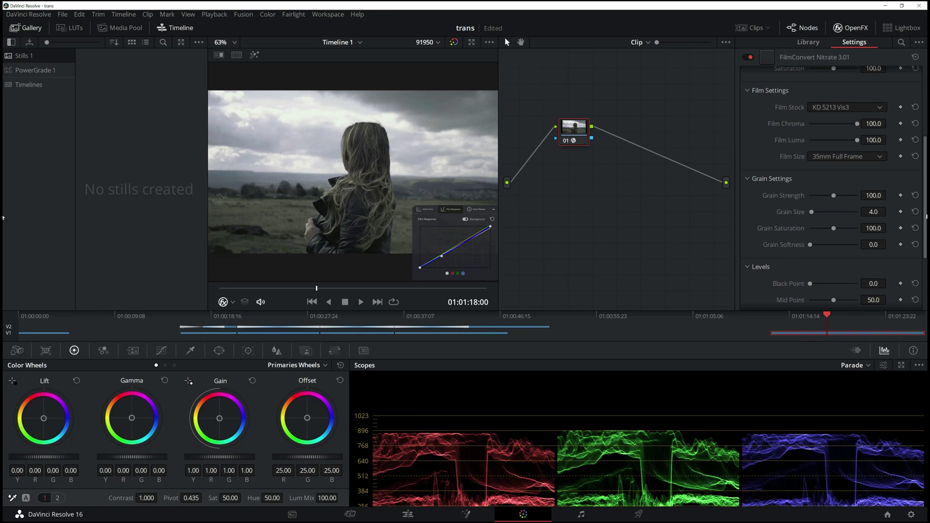
left_click_drag(926, 217, 923, 264)
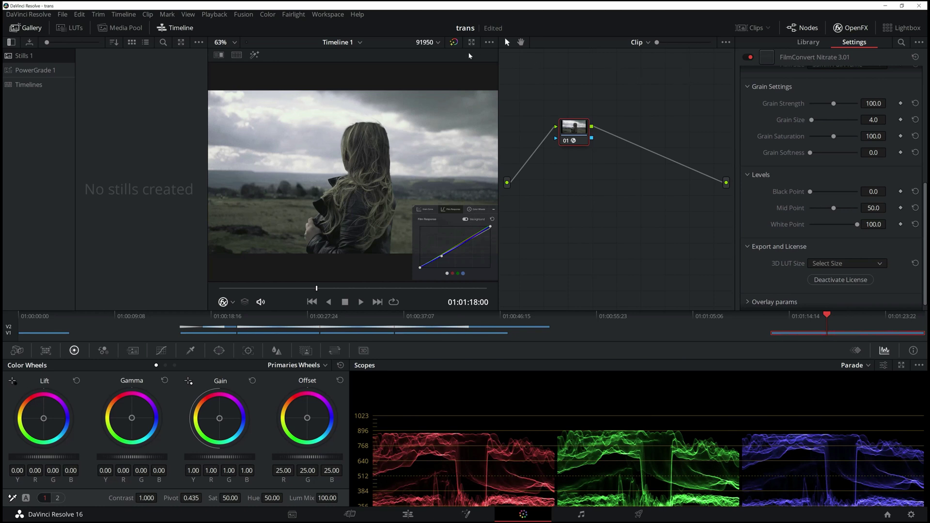
left_click(455, 43)
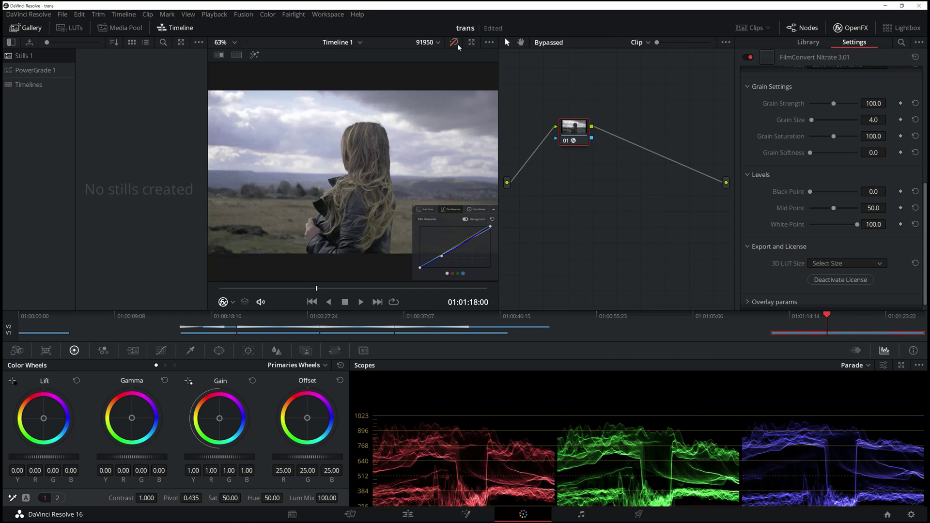
left_click(458, 45)
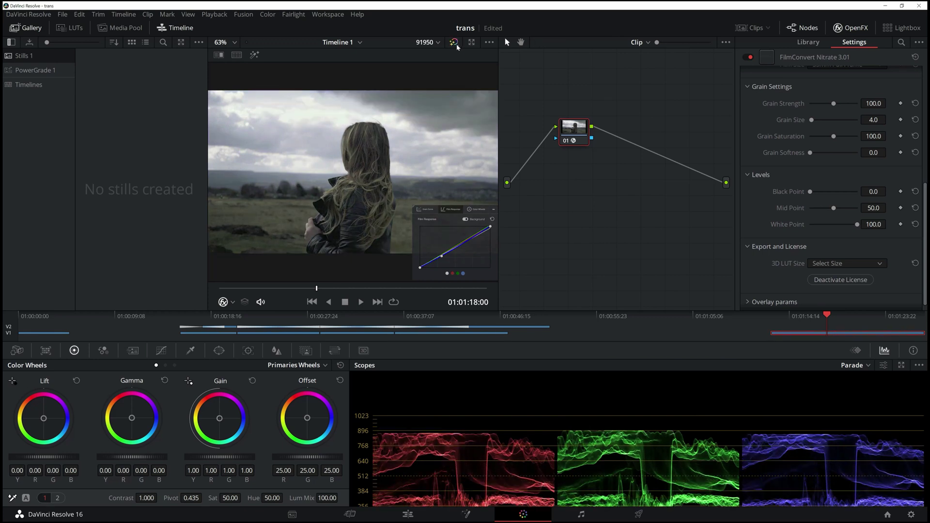
left_click(457, 45)
left_click(457, 45)
left_click(457, 45)
left_click(457, 45)
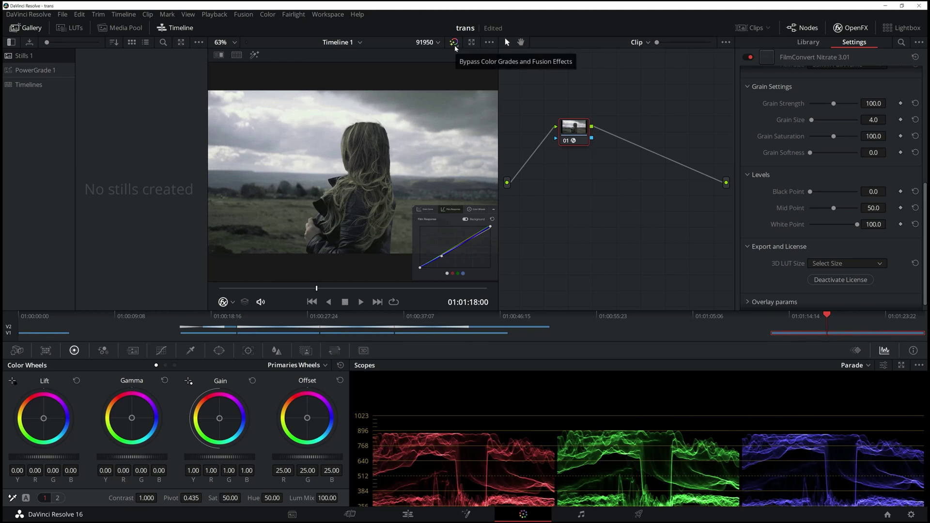
left_click(454, 43)
left_click(454, 43)
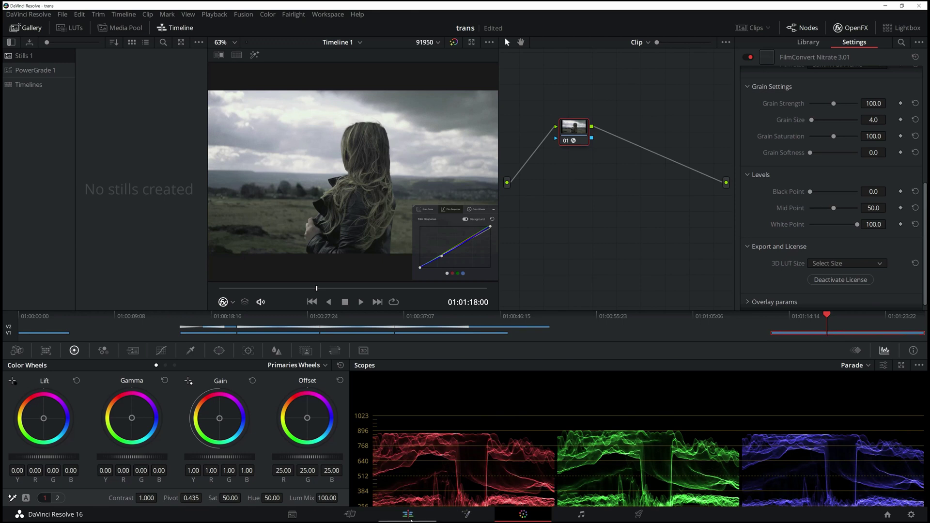
- Open the Edit page and move the playhead onto the graded clip
left_click(410, 517)
left_click_drag(775, 307, 787, 306)
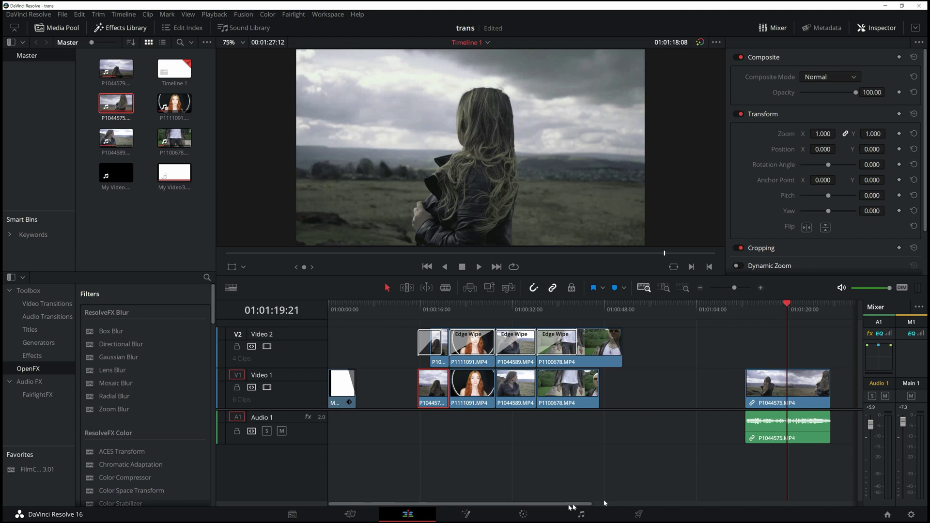
left_click_drag(570, 507, 658, 498)
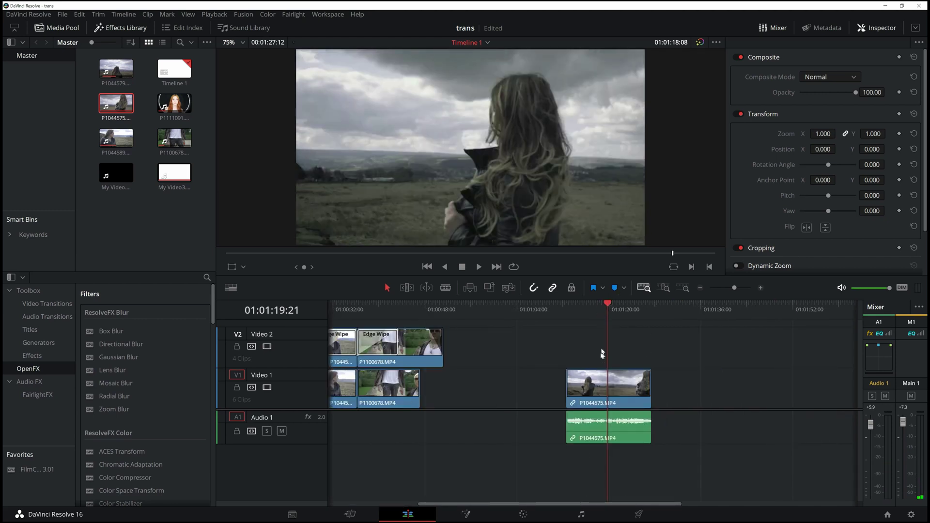
left_click_drag(611, 305, 600, 308)
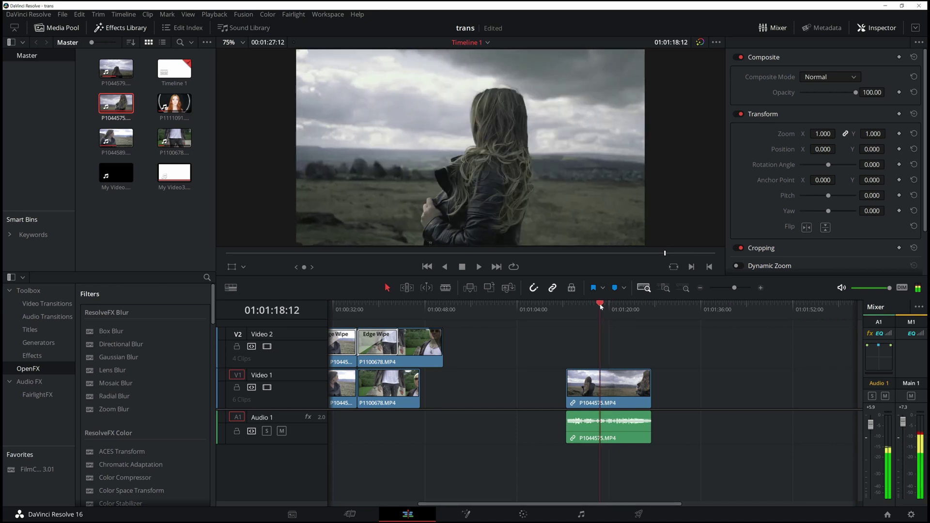
- Select the graded P1044575 clip, check its context menu, peek at the Cut page, then return to Edit
left_click(595, 380)
right_click(595, 380)
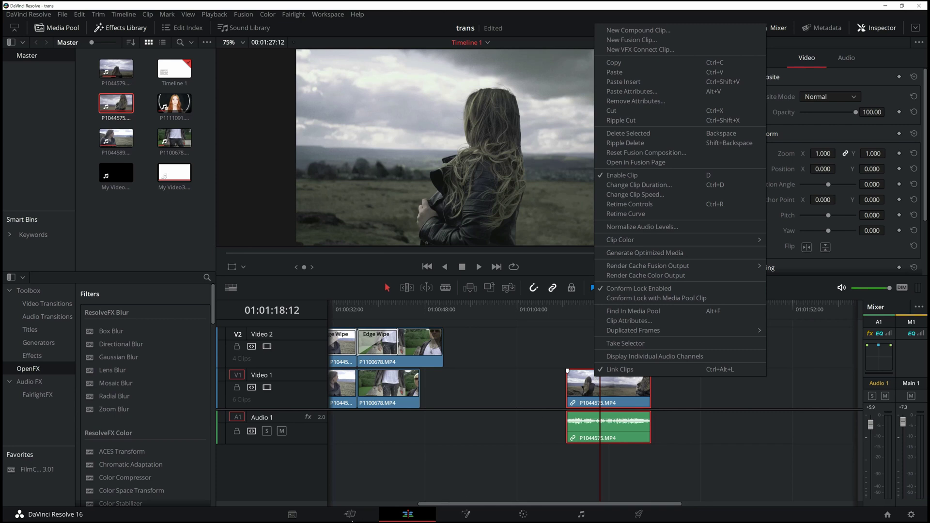
key("Escape")
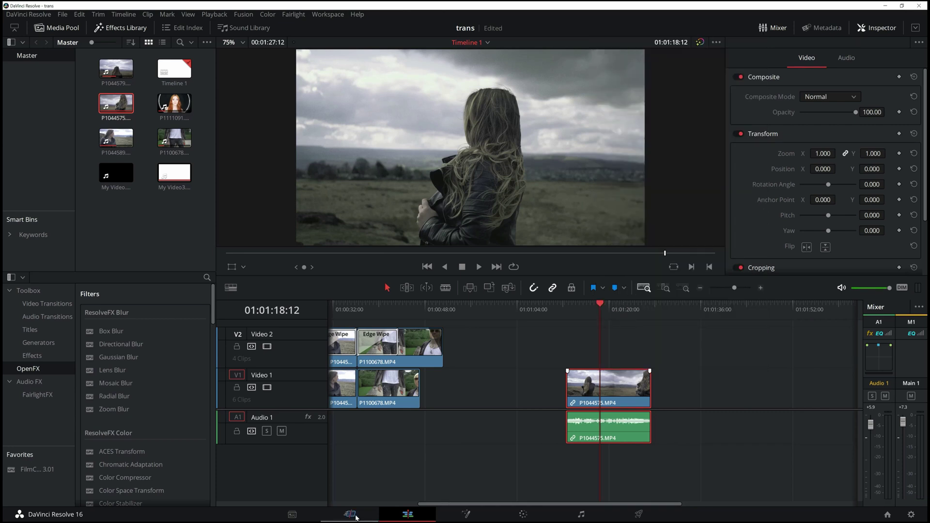
left_click(351, 515)
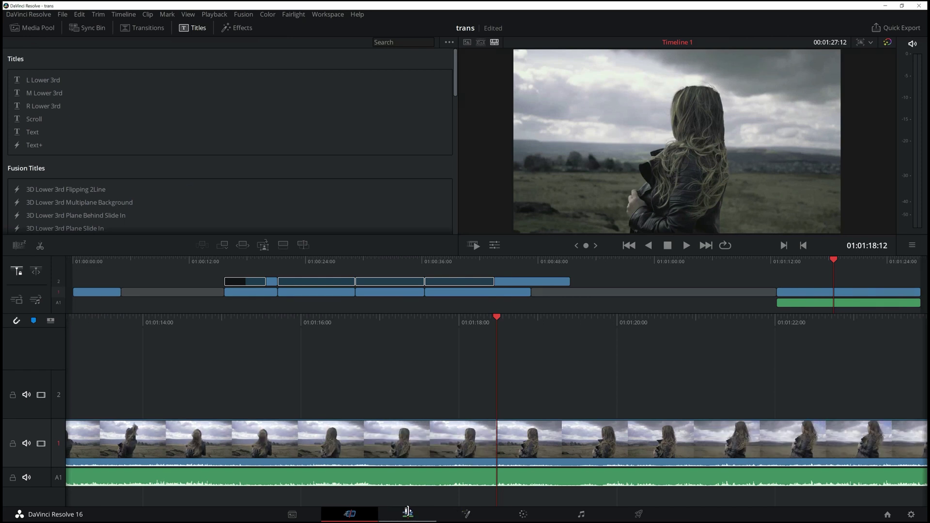
left_click(407, 515)
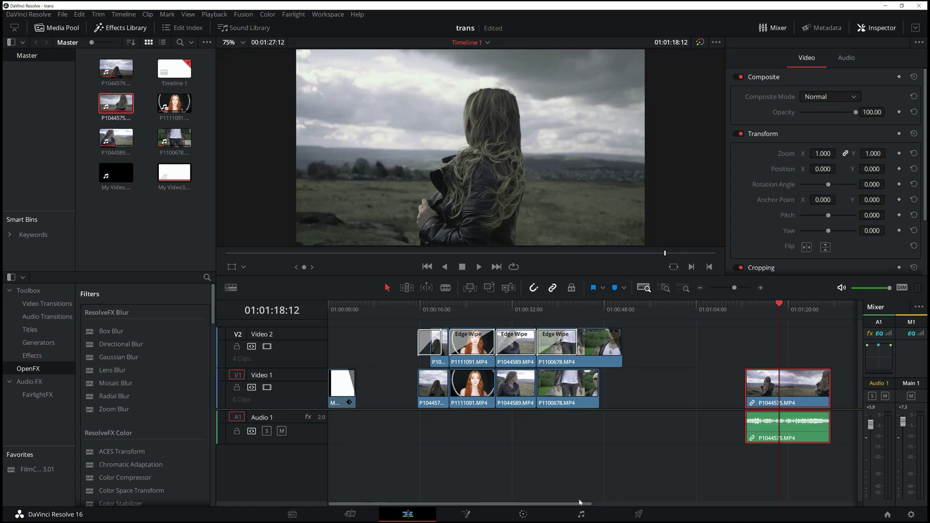
left_click_drag(580, 504, 657, 505)
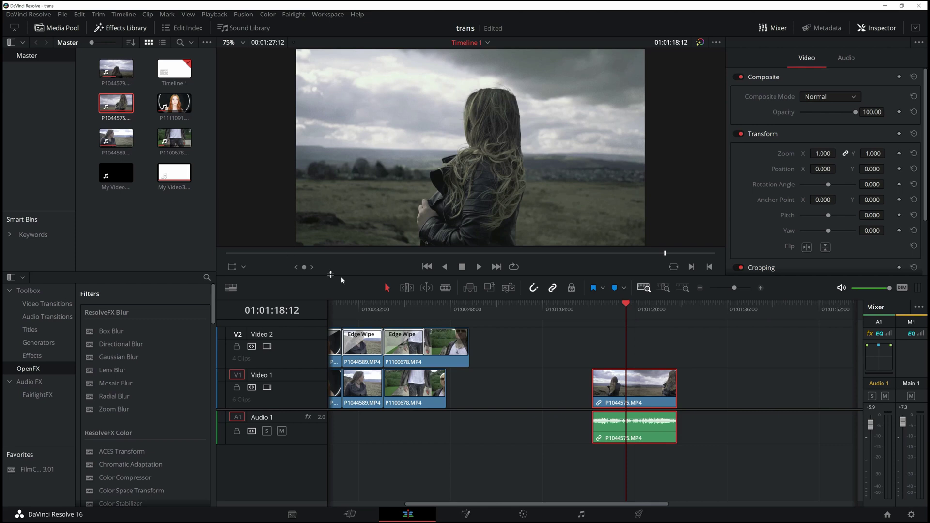
left_click_drag(416, 306, 447, 307)
left_click_drag(616, 306, 636, 307)
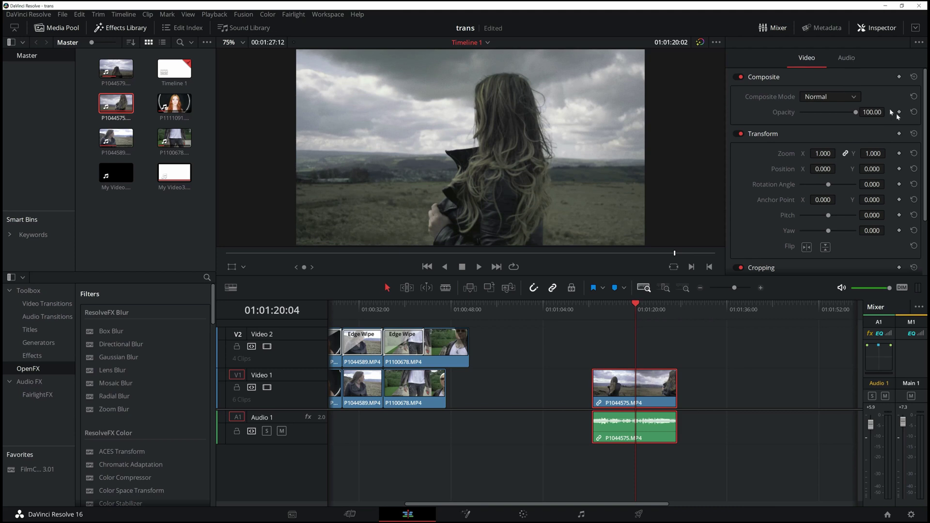
mouse_move(925, 144)
left_mouse_down()
mouse_move(926, 156)
mouse_move(926, 131)
left_mouse_up()
mouse_move(632, 306)
left_mouse_down()
mouse_move(618, 304)
mouse_move(646, 309)
left_mouse_up()
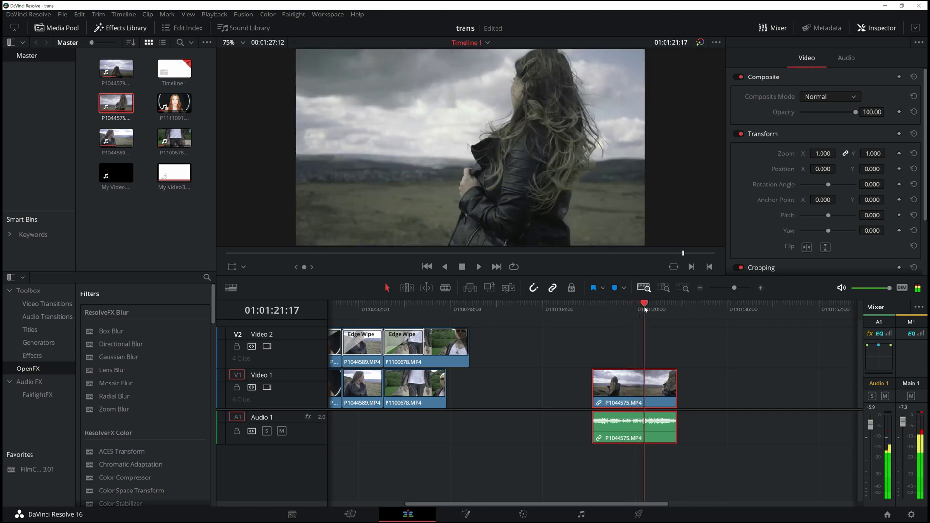